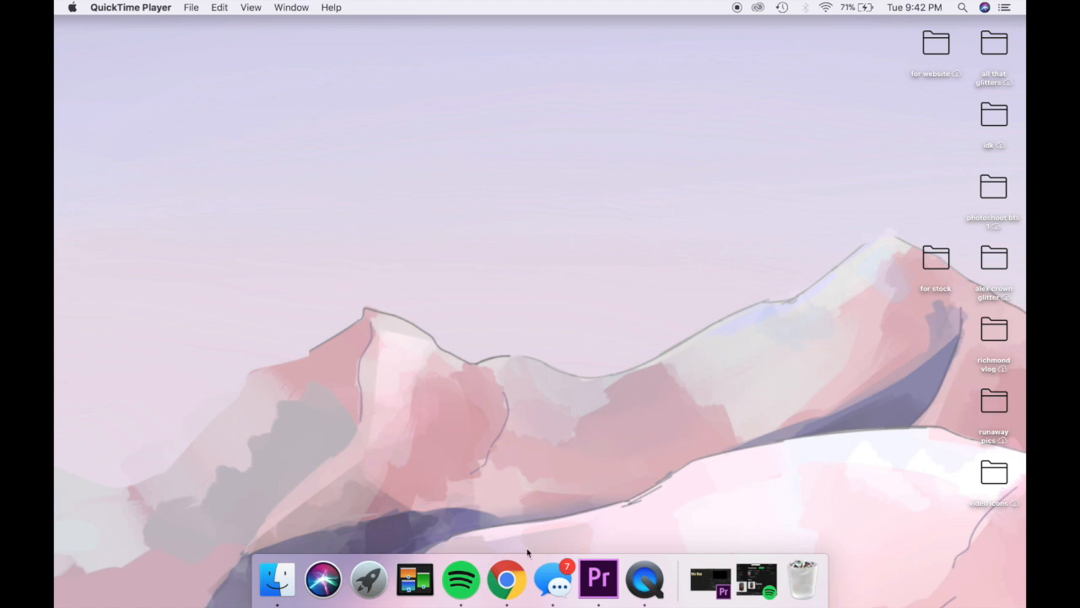
- Open Lightroom and expand its window to fill the whole screen
{"action": "left_click", "coordinate": [372, 584]}
{"action": "scroll", "coordinate": [893, 295], "scroll_direction": "right", "scroll_amount": 5}
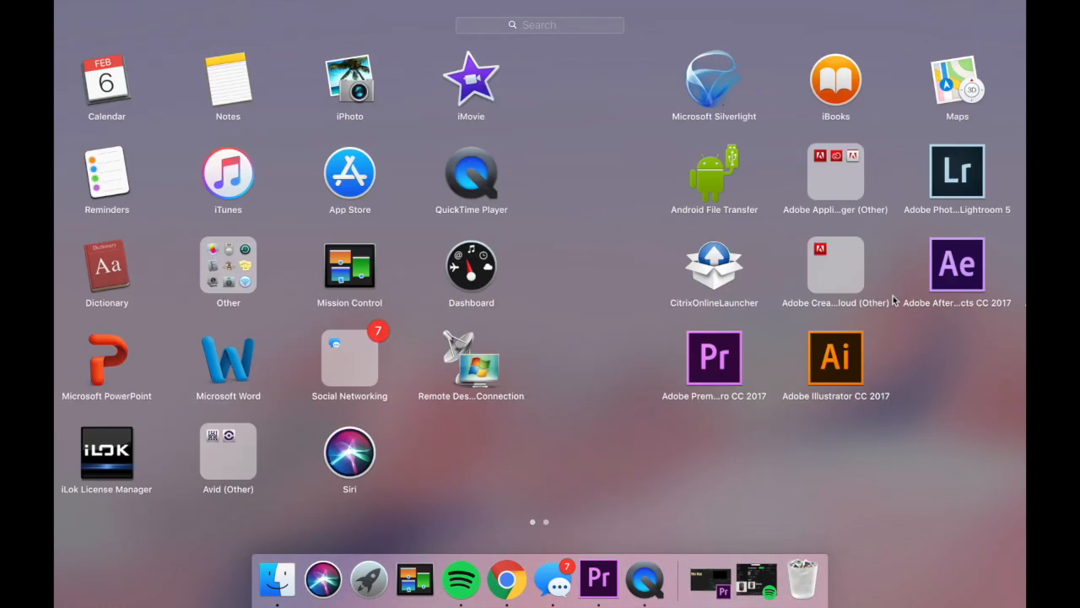
{"action": "left_click", "coordinate": [404, 190]}
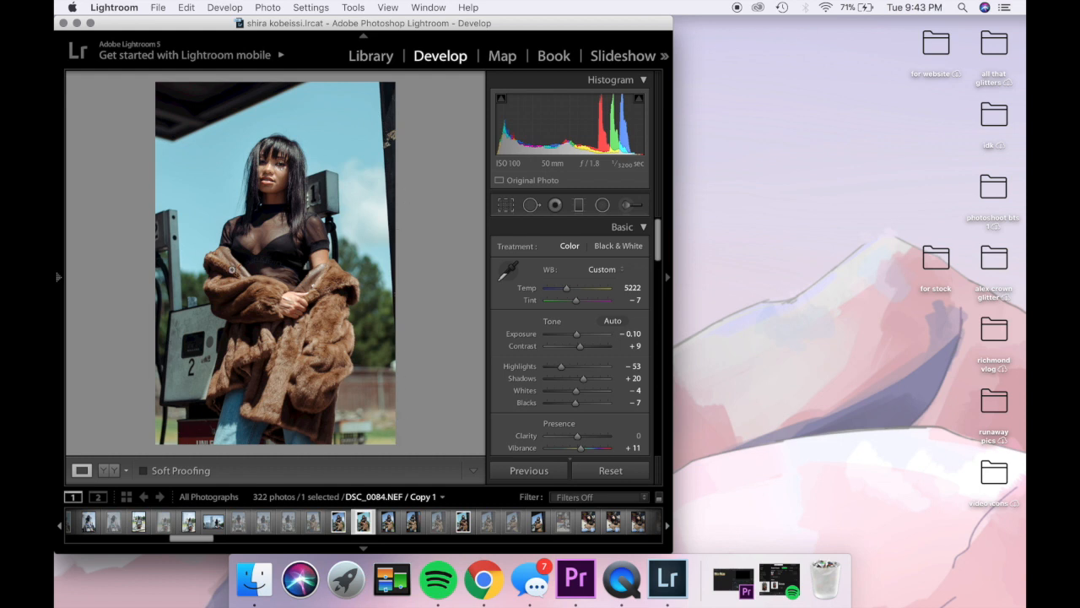
{"action": "left_click", "coordinate": [91, 23]}
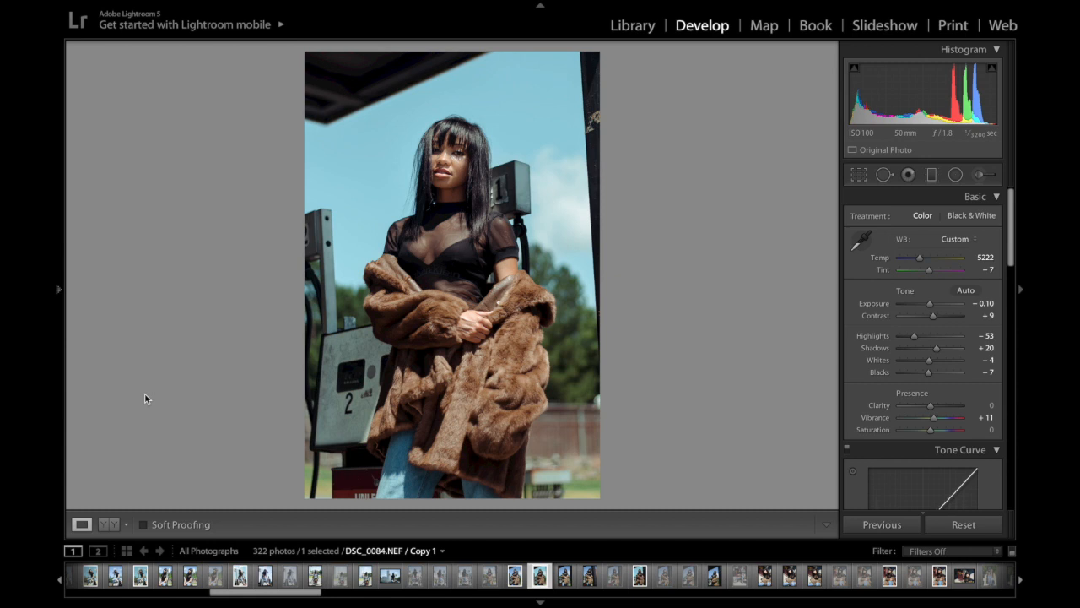
- Compare the edited copy of the portrait with the unedited photo, and look over its tone, curve and color settings
{"action": "key", "text": "Left"}
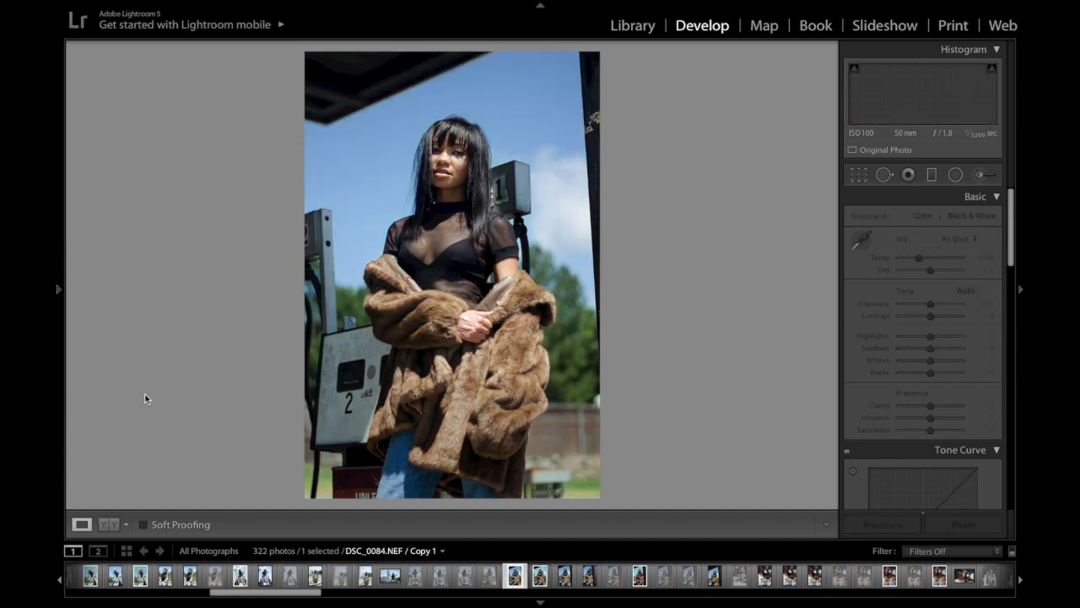
{"action": "key", "text": "Right"}
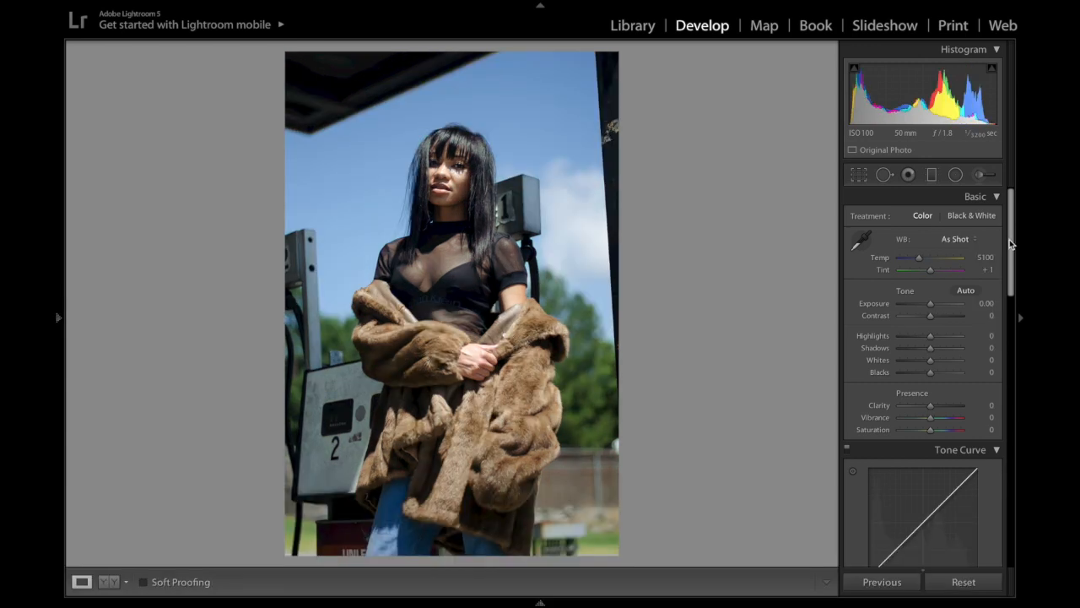
{"action": "scroll", "coordinate": [1012, 250], "scroll_direction": "down", "scroll_amount": 5}
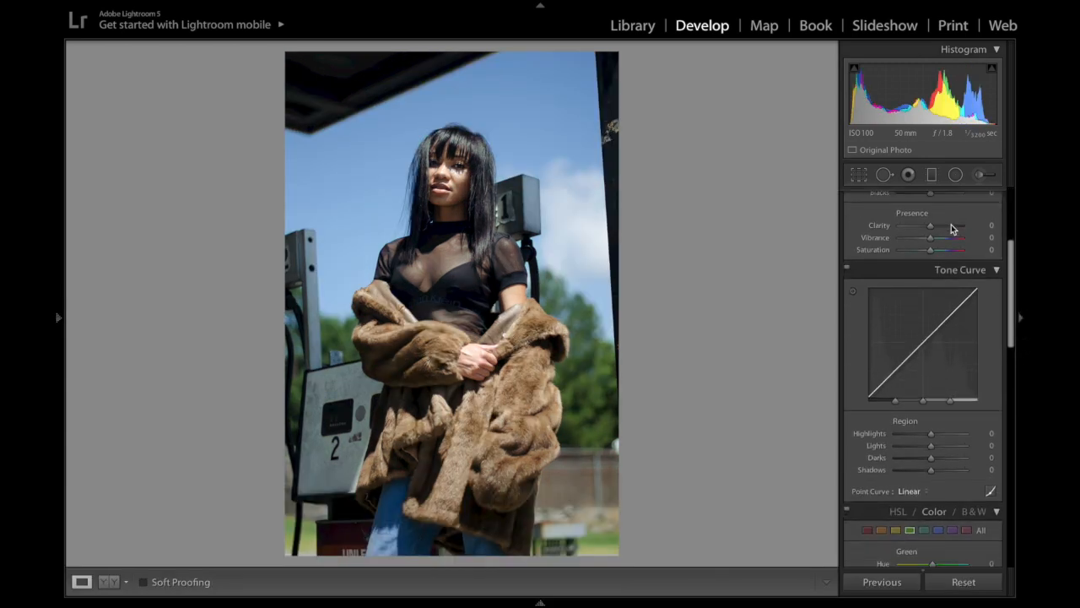
{"action": "scroll", "coordinate": [1012, 279], "scroll_direction": "down", "scroll_amount": 3}
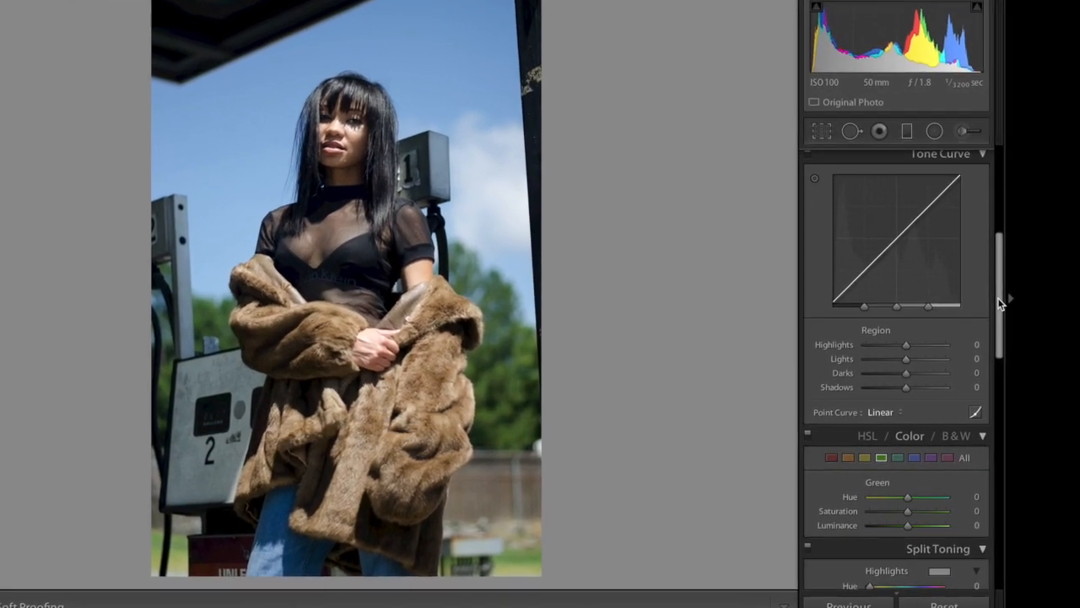
{"action": "left_click_drag", "start_coordinate": [998, 304], "coordinate": [997, 266]}
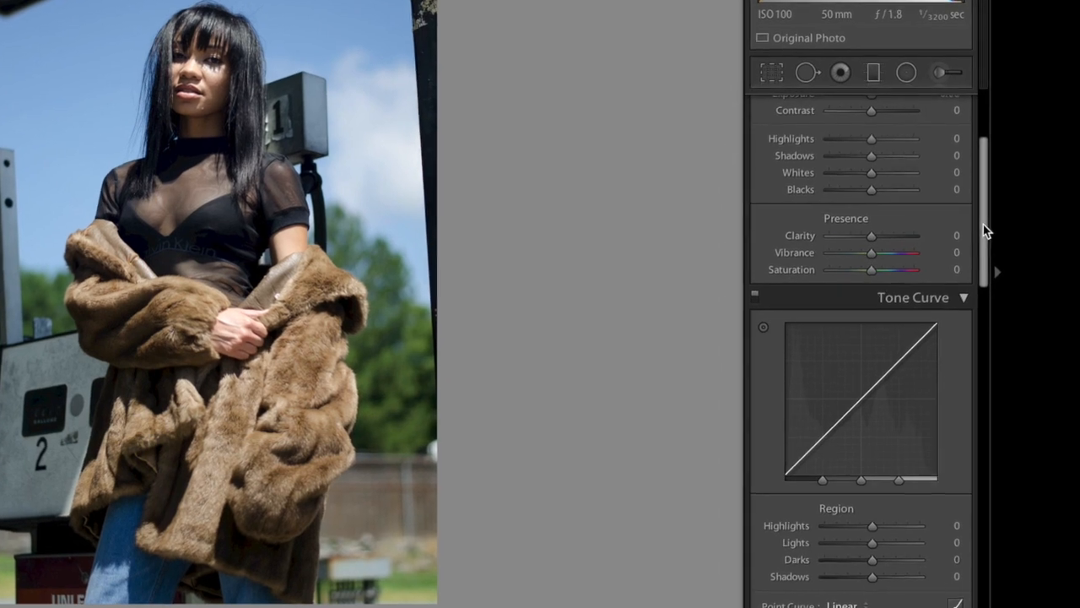
{"action": "left_click_drag", "start_coordinate": [986, 231], "coordinate": [981, 294]}
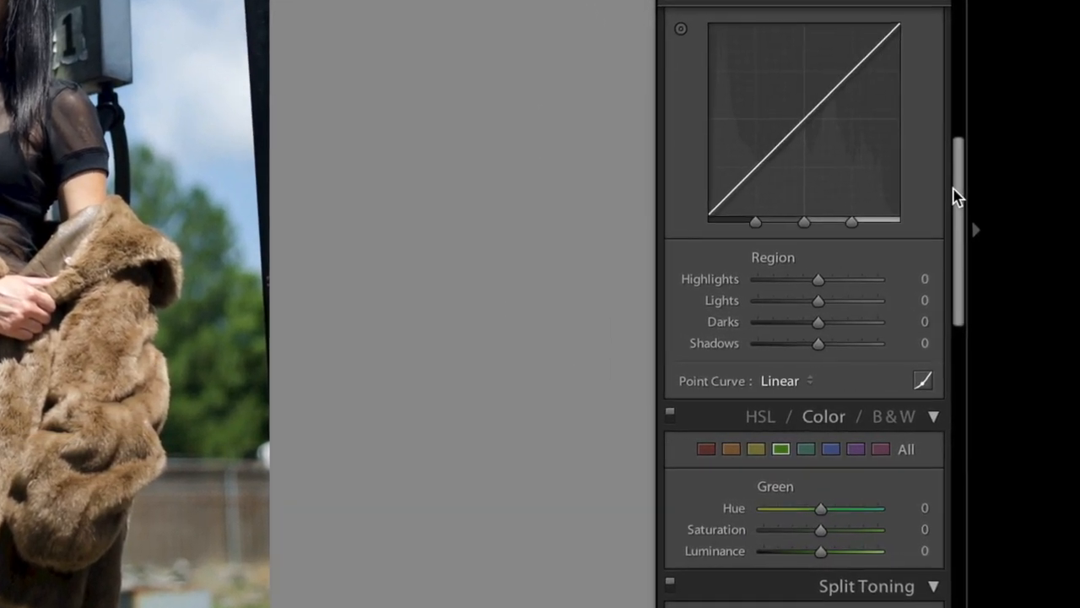
{"action": "left_click_drag", "start_coordinate": [956, 195], "coordinate": [904, 68]}
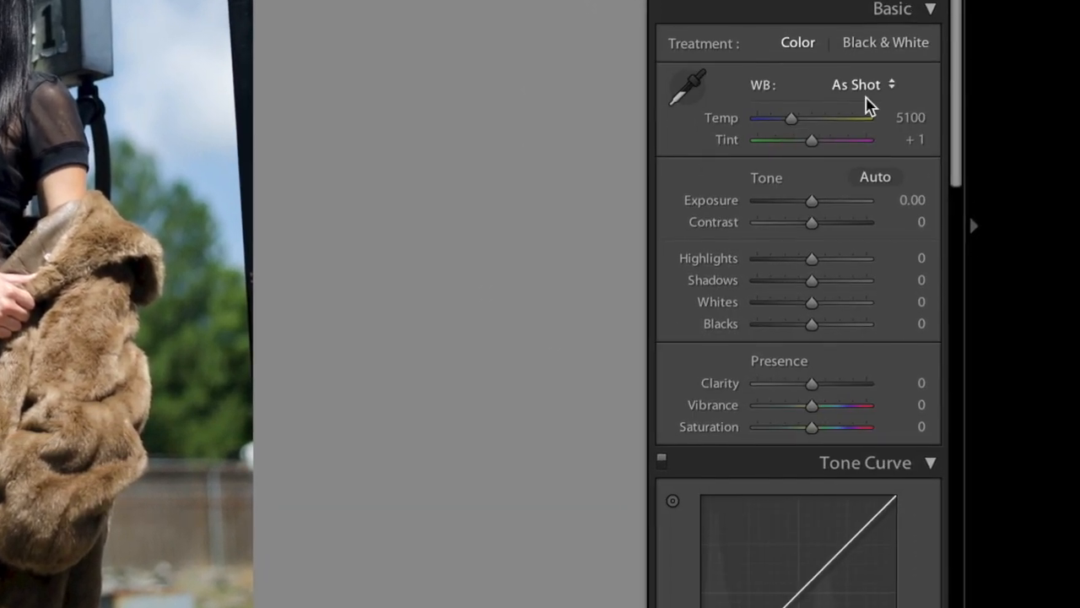
- Set the tone curve's Lights to -7 and Darks to -9, leaving its Highlights at 0
{"action": "left_click_drag", "start_coordinate": [948, 114], "coordinate": [952, 245]}
{"action": "left_click_drag", "start_coordinate": [804, 256], "coordinate": [773, 271]}
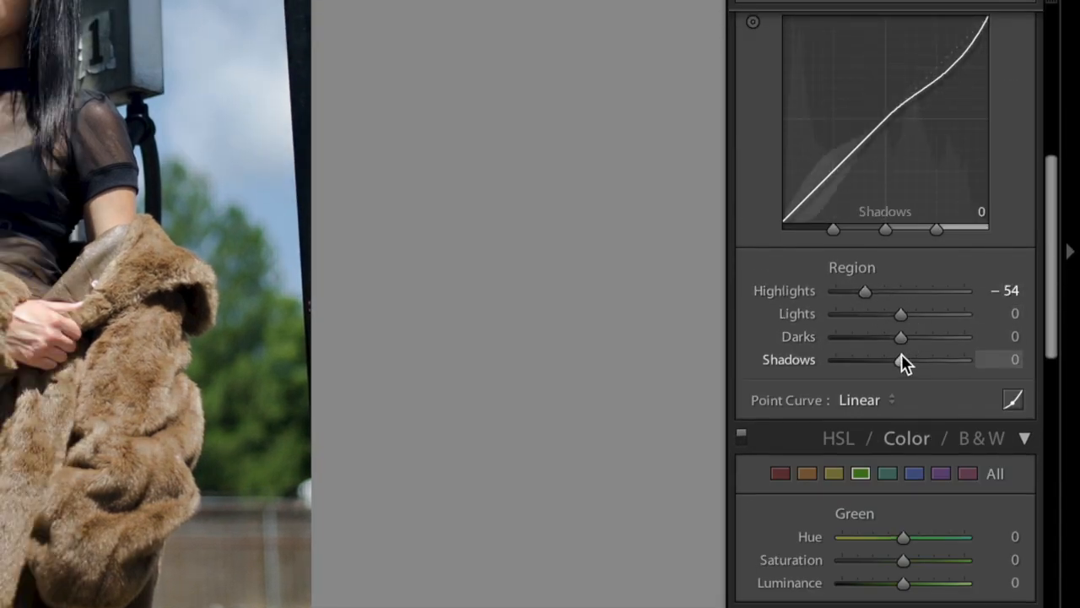
{"action": "double_click", "coordinate": [798, 291]}
{"action": "left_click_drag", "start_coordinate": [905, 317], "coordinate": [893, 347]}
{"action": "scroll", "coordinate": [1052, 333], "scroll_direction": "up", "scroll_amount": 1}
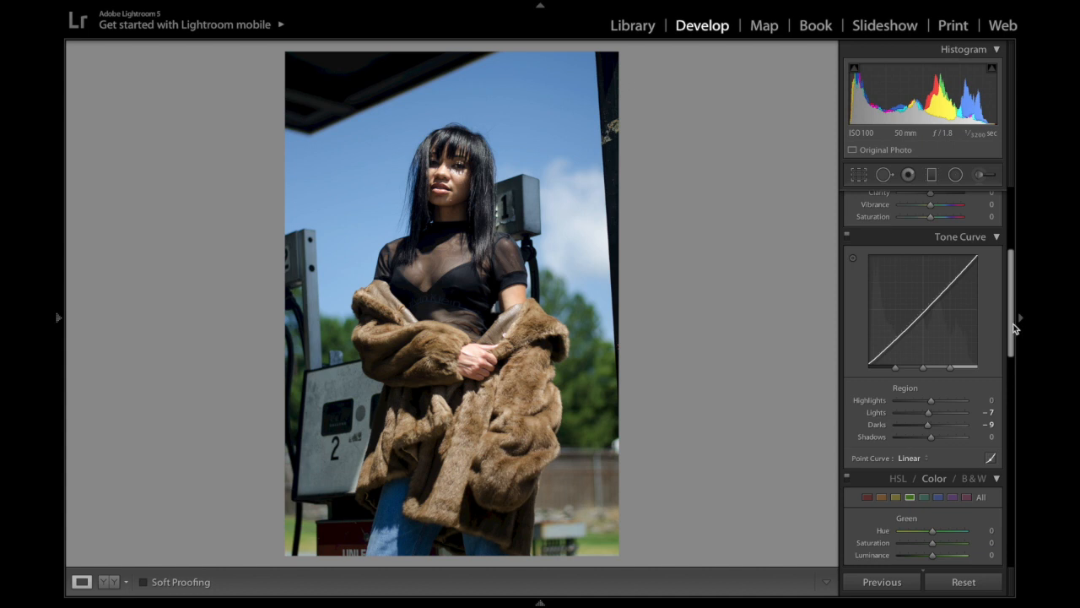
- Set the white balance to Temp 5222 and Tint -7, with Exposure at -0.10 and Contrast at +9
{"action": "left_click_drag", "start_coordinate": [1007, 323], "coordinate": [1002, 248]}
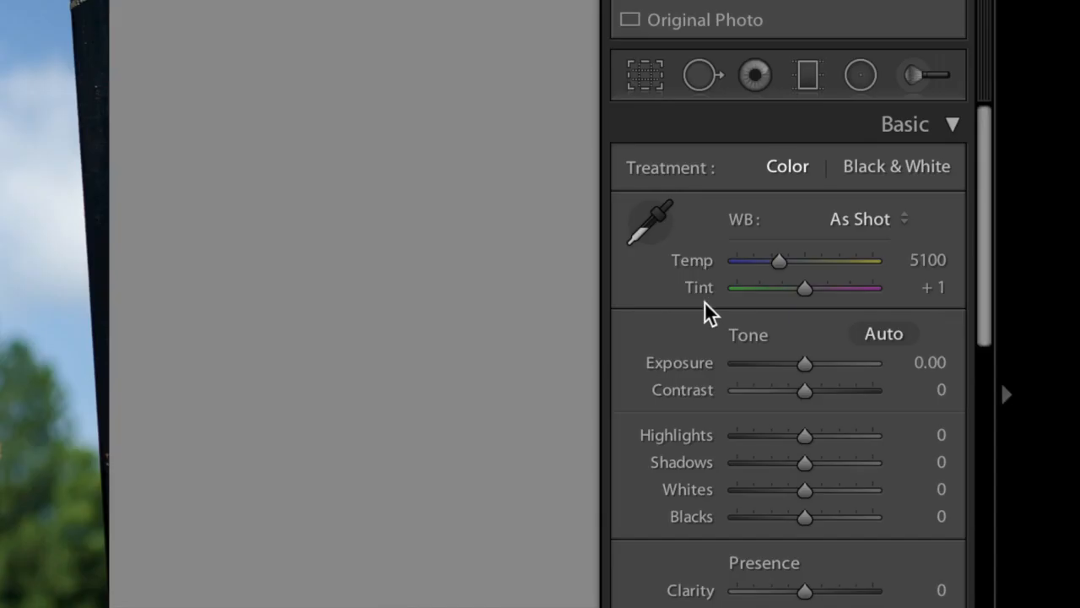
{"action": "left_click_drag", "start_coordinate": [779, 261], "coordinate": [782, 272]}
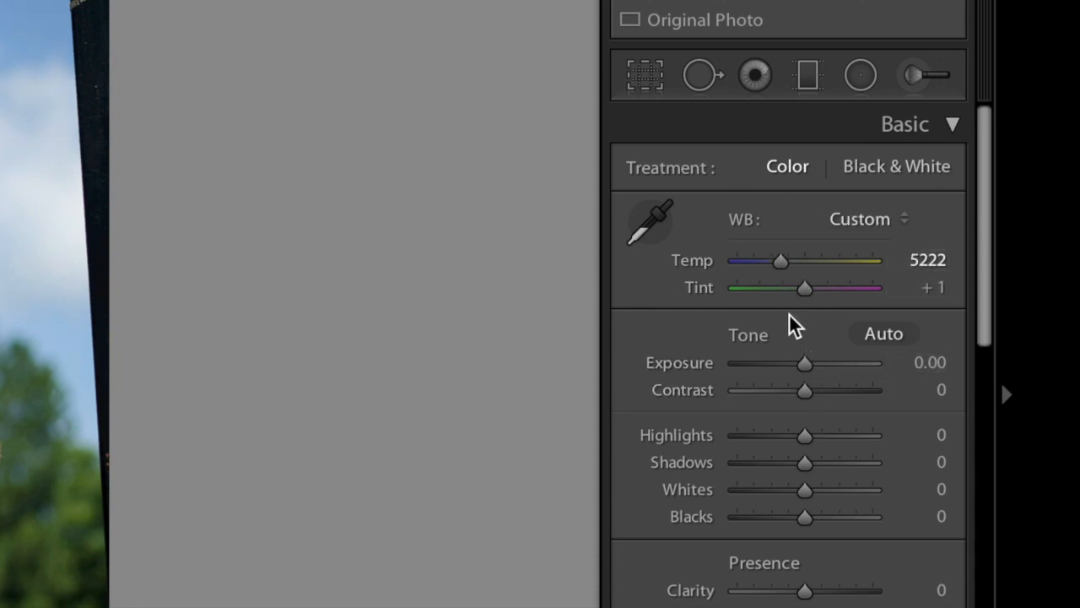
{"action": "left_click_drag", "start_coordinate": [804, 291], "coordinate": [798, 292]}
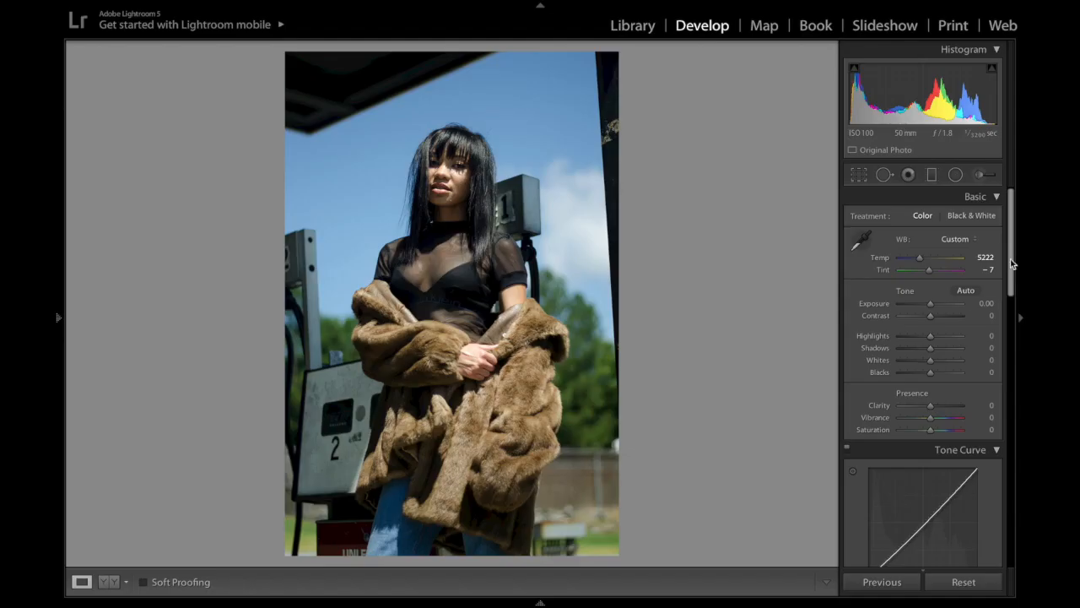
{"action": "left_click_drag", "start_coordinate": [801, 362], "coordinate": [799, 363]}
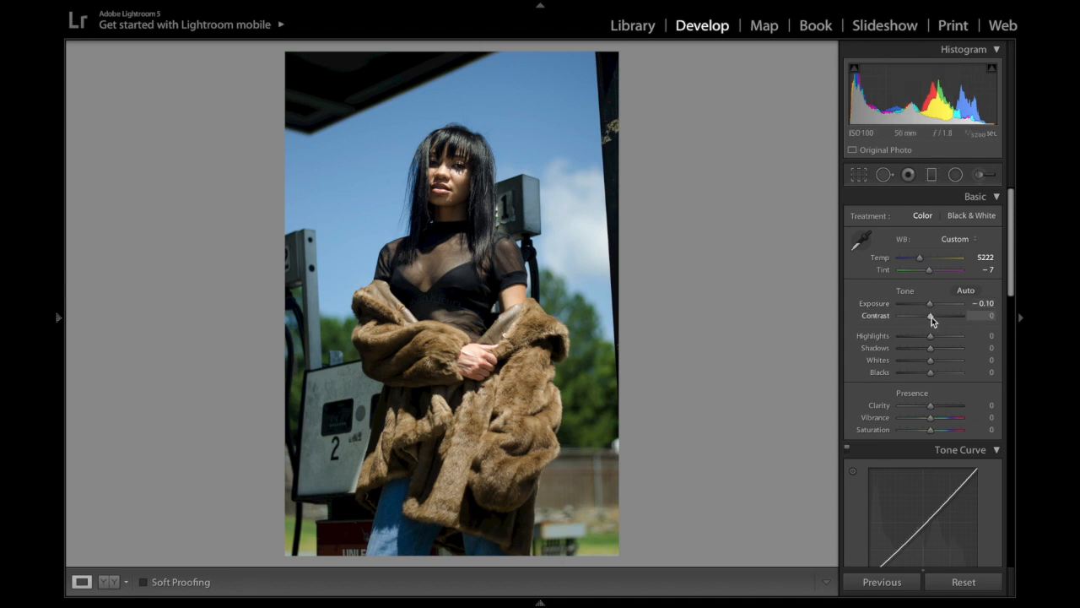
{"action": "left_click_drag", "start_coordinate": [932, 316], "coordinate": [934, 317]}
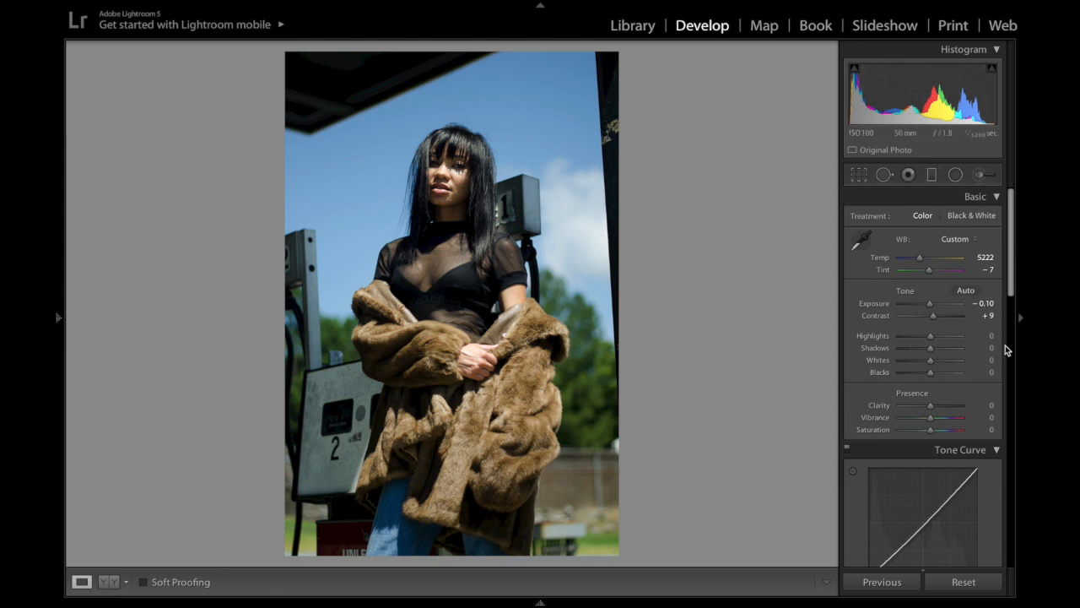
- Enable lens profile corrections for the photo, switching them off and on again to compare
{"action": "left_click_drag", "start_coordinate": [1010, 283], "coordinate": [1011, 482]}
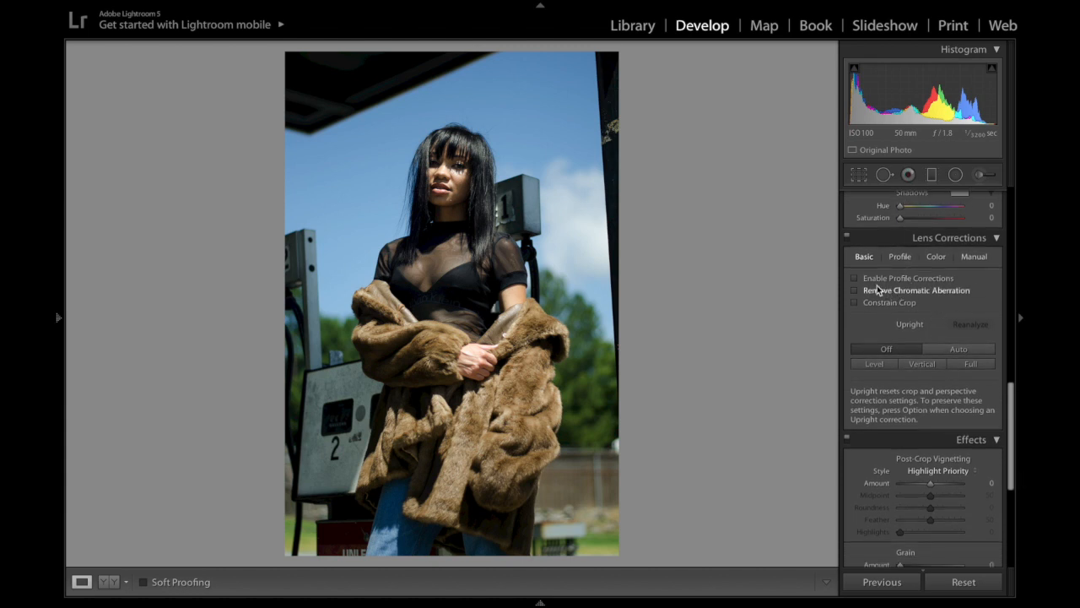
{"action": "left_click", "coordinate": [854, 281]}
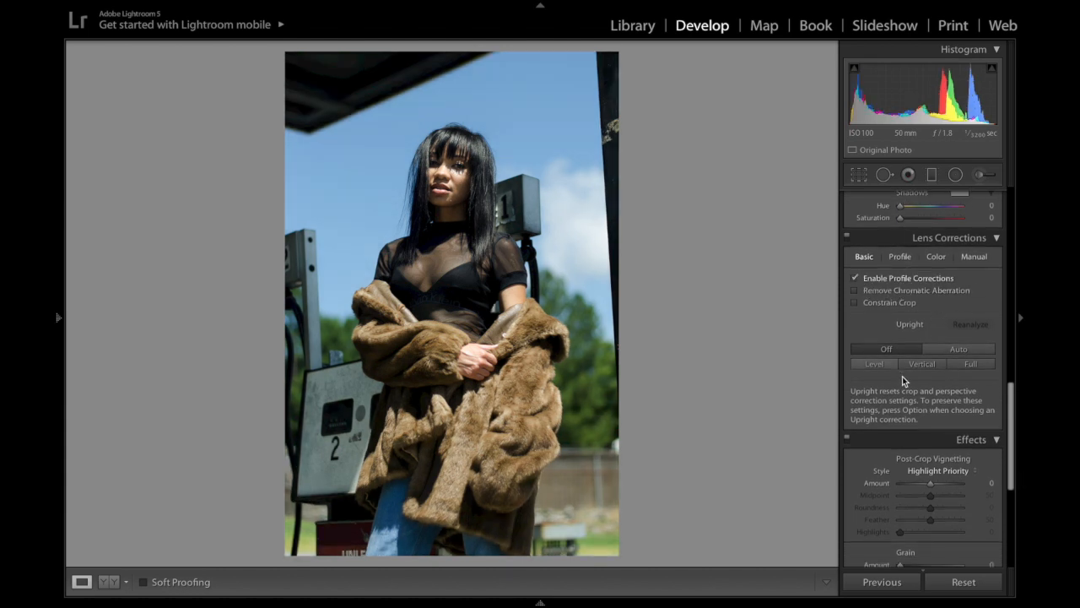
{"action": "left_click", "coordinate": [855, 279]}
{"action": "left_click", "coordinate": [855, 280]}
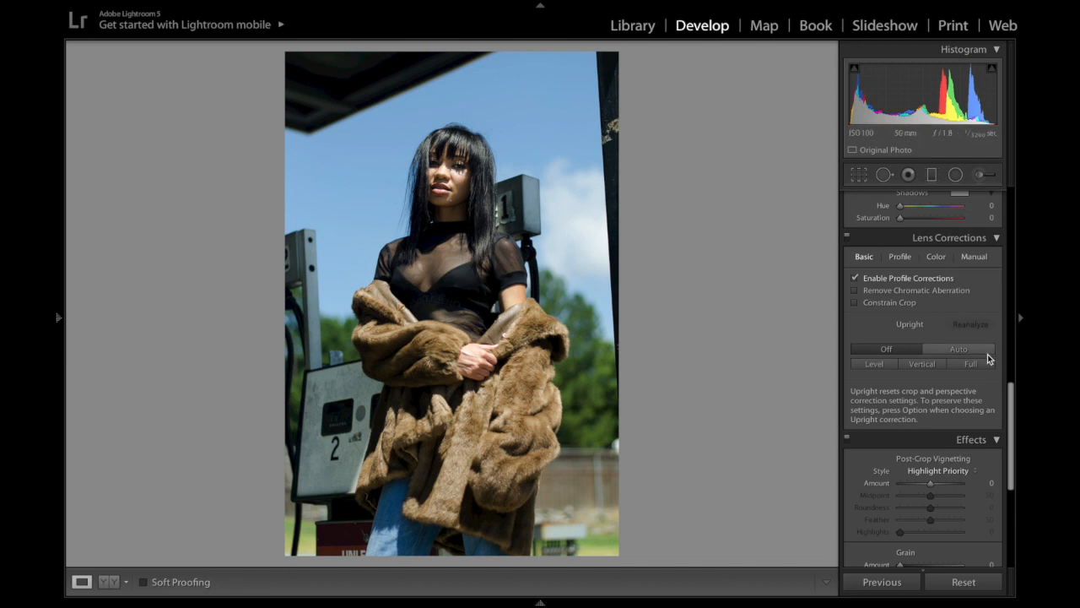
- Set Highlights to -53, Shadows to +20, Whites to -4, Blacks to -7 and Vibrance to +9
{"action": "left_click_drag", "start_coordinate": [1011, 405], "coordinate": [1013, 232]}
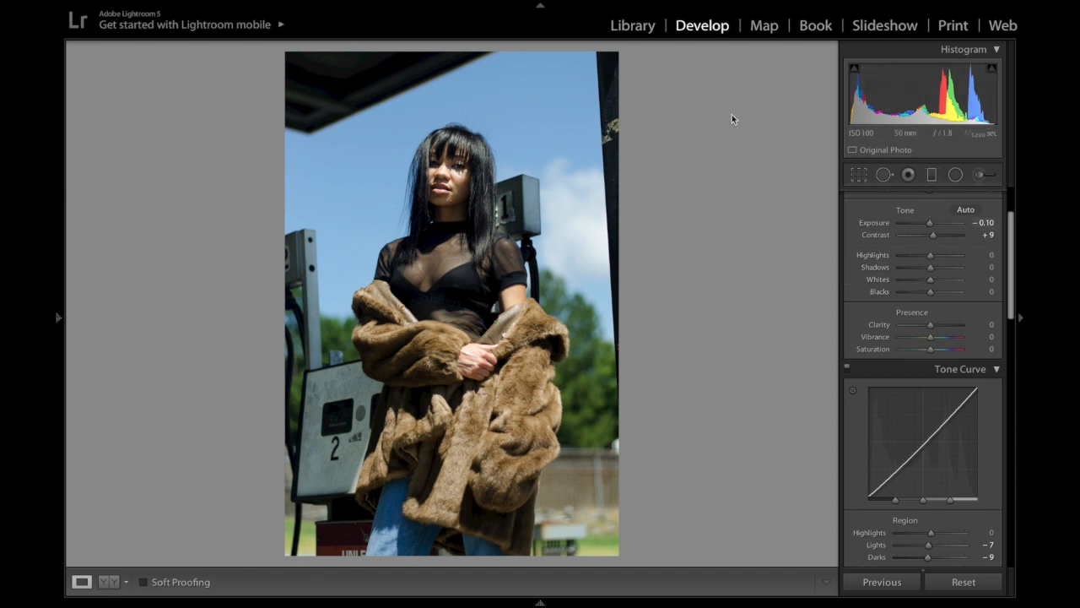
{"action": "mouse_move", "coordinate": [552, 4]}
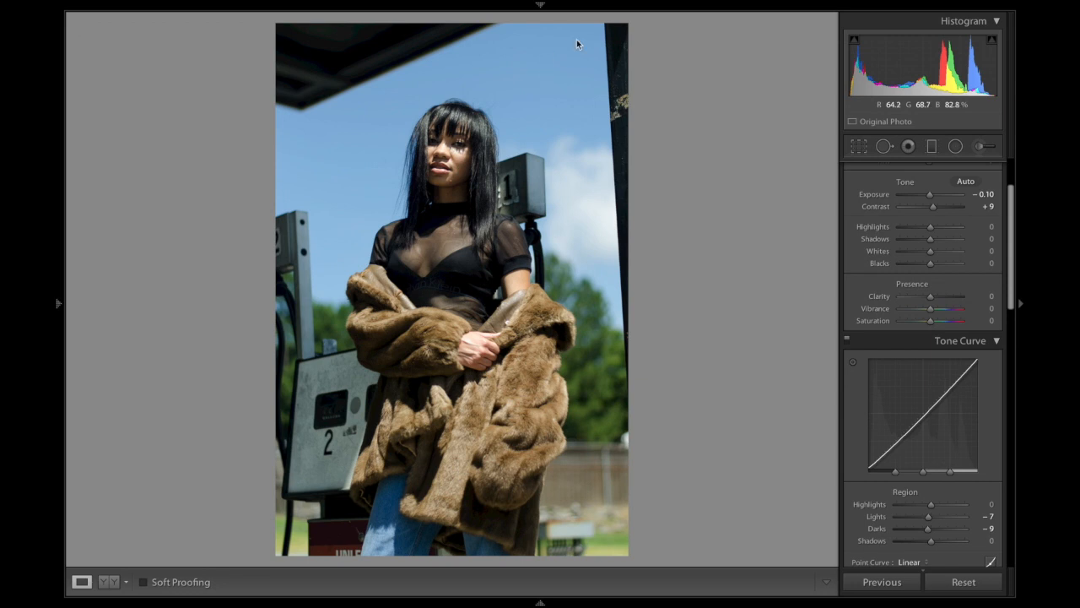
{"action": "left_click_drag", "start_coordinate": [931, 227], "coordinate": [928, 267]}
{"action": "left_click_drag", "start_coordinate": [932, 310], "coordinate": [934, 309]}
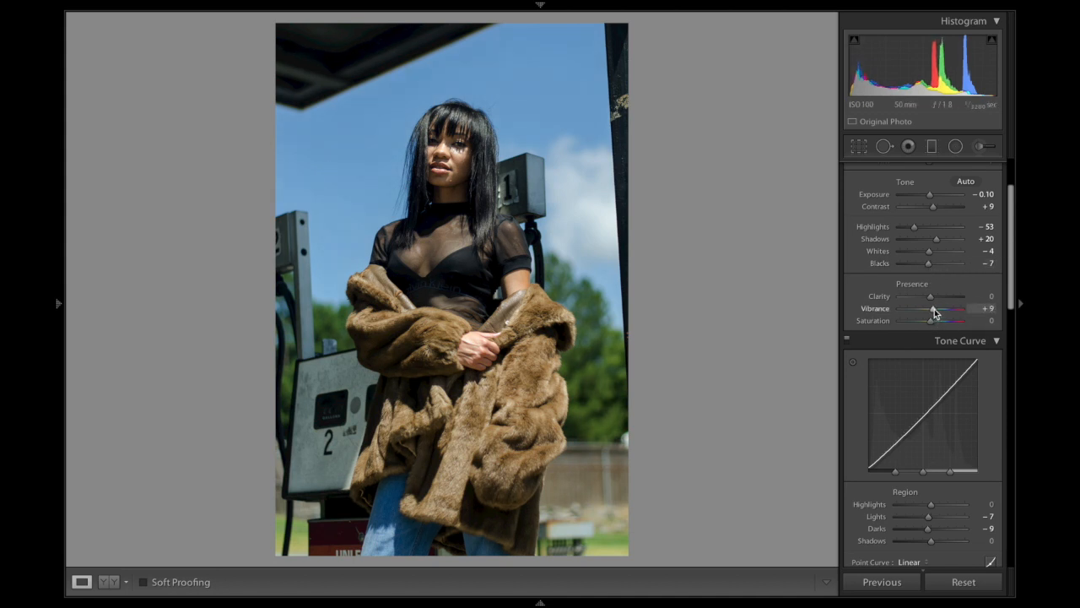
{"action": "left_click_drag", "start_coordinate": [1008, 264], "coordinate": [986, 357]}
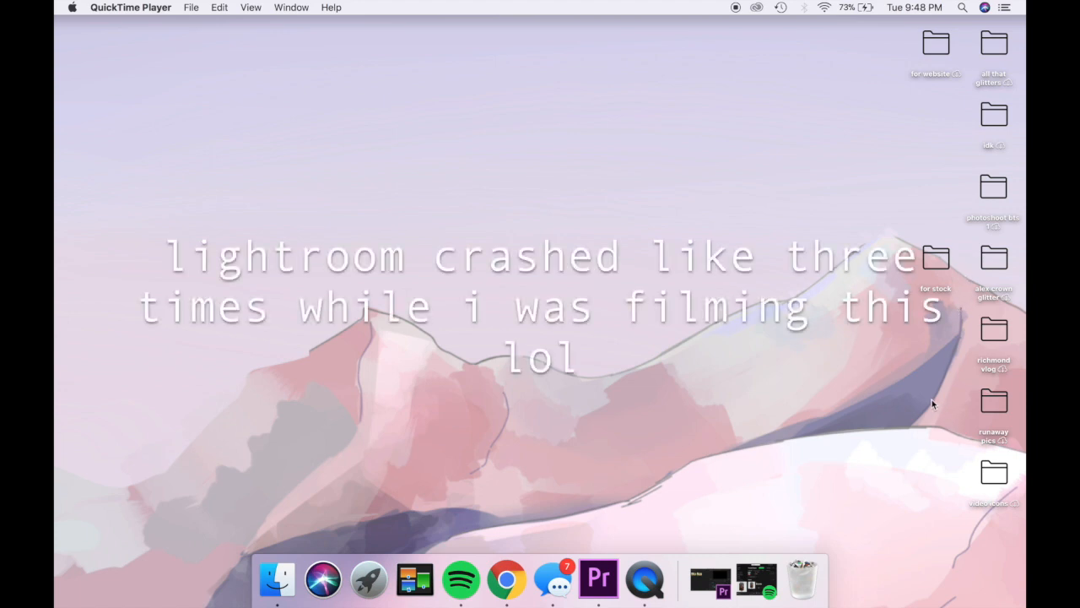
- Reopen Lightroom and set the photo's green Hue to +17 and green Saturation to -40
{"action": "left_click", "coordinate": [369, 579]}
{"action": "left_click", "coordinate": [417, 167]}
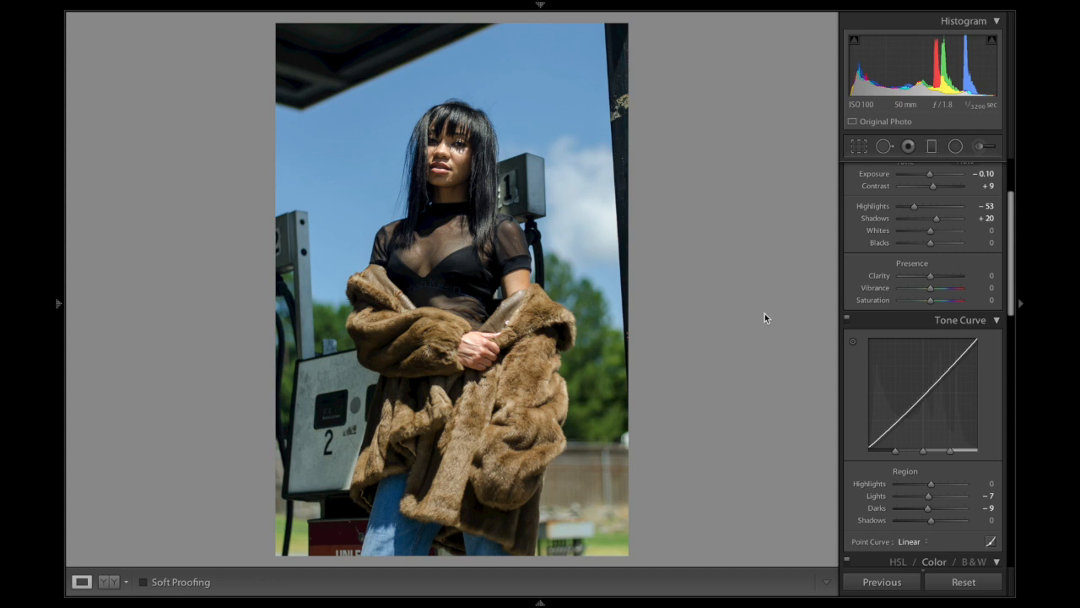
{"action": "left_click_drag", "start_coordinate": [1013, 302], "coordinate": [1004, 387]}
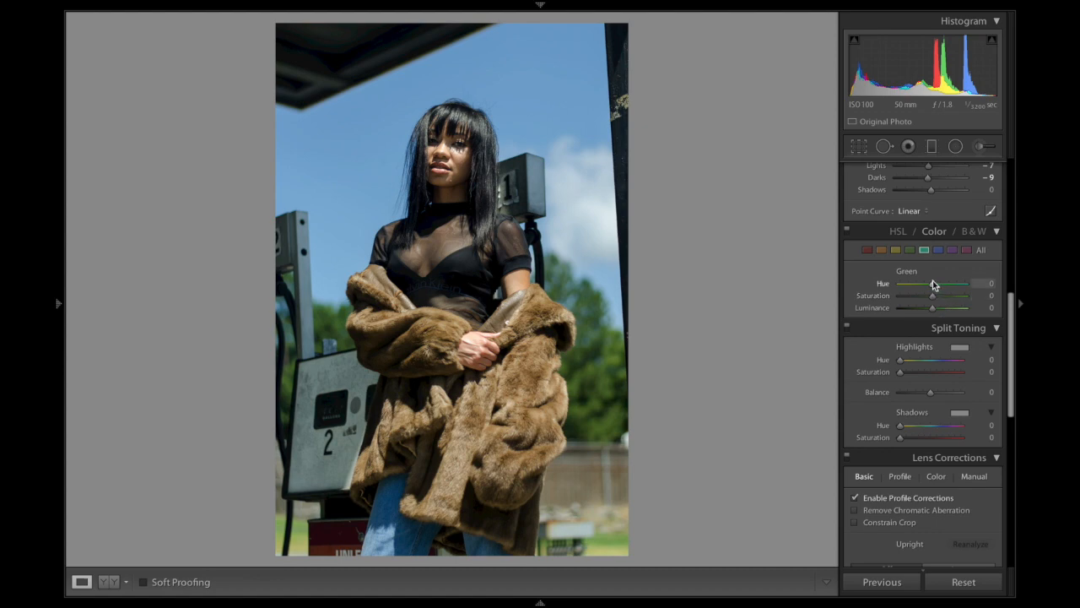
{"action": "key", "text": "XF86MonBrightnessUp"}
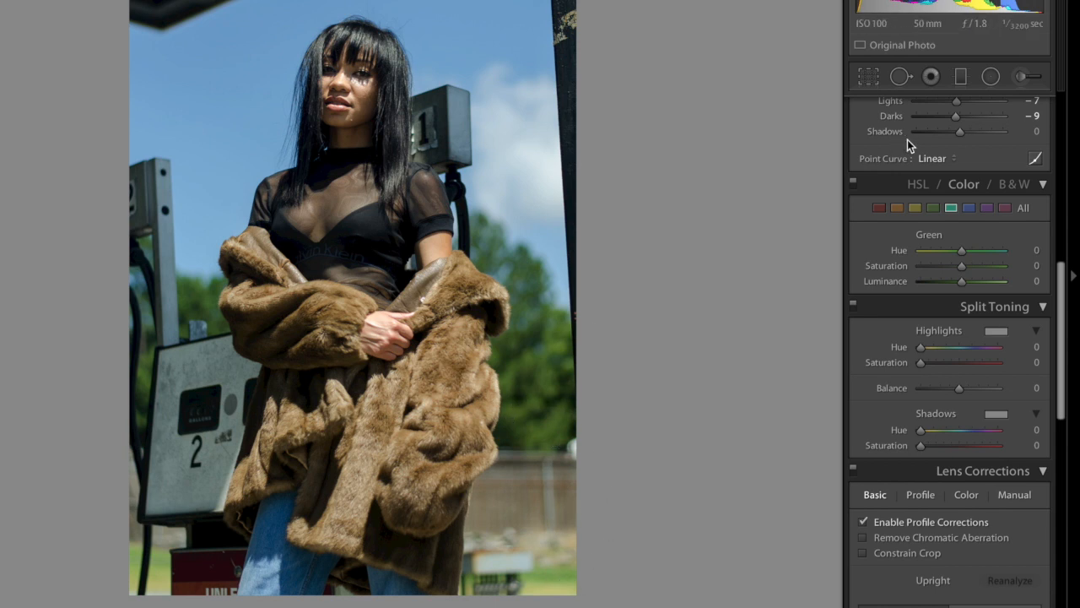
{"action": "left_click_drag", "start_coordinate": [962, 250], "coordinate": [970, 250]}
{"action": "left_click_drag", "start_coordinate": [950, 266], "coordinate": [945, 267]}
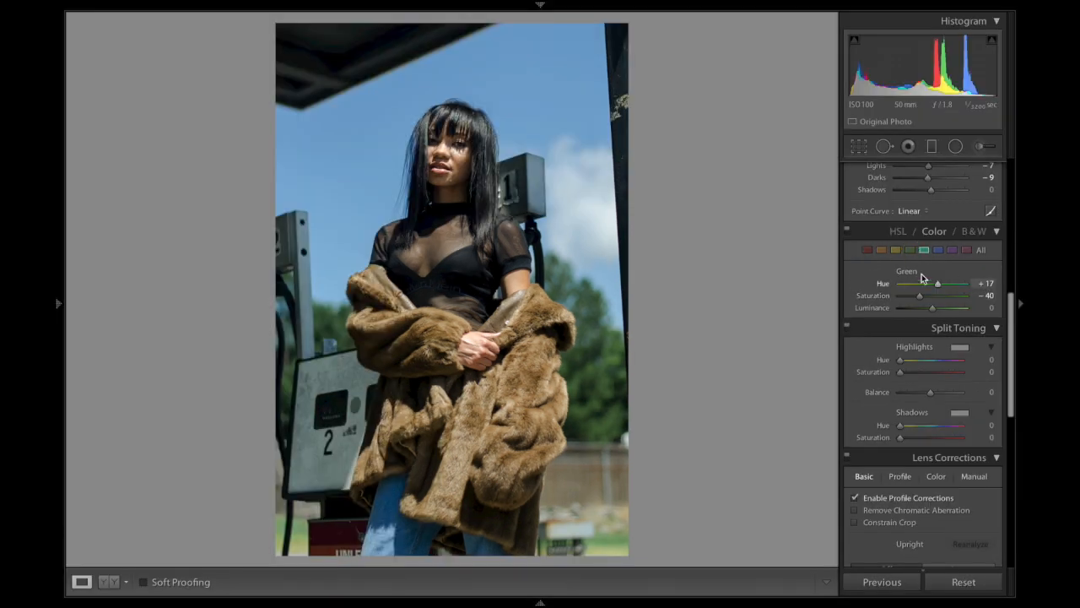
- Lower the yellow Hue, and set the blue Hue to -25, Saturation to -23 and Luminance to +40
{"action": "left_click", "coordinate": [898, 252]}
{"action": "mouse_move", "coordinate": [932, 285]}
{"action": "left_mouse_down"}
{"action": "mouse_move", "coordinate": [910, 293]}
{"action": "mouse_move", "coordinate": [928, 301]}
{"action": "left_mouse_up"}
{"action": "left_click", "coordinate": [937, 249]}
{"action": "scroll", "coordinate": [1011, 361], "scroll_direction": "up", "scroll_amount": 4}
{"action": "scroll", "coordinate": [957, 383], "scroll_direction": "down", "scroll_amount": 2}
{"action": "left_click_drag", "start_coordinate": [932, 365], "coordinate": [946, 389]}
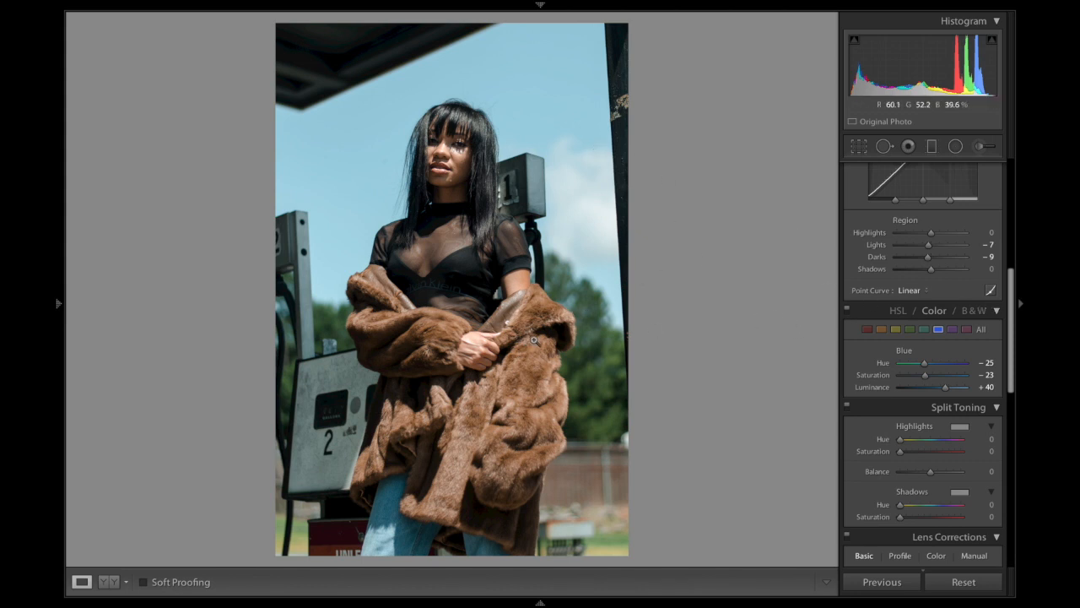
- Heal the stray hairs against the sky beside the head with a size 10 Spot Removal brush
{"action": "left_click", "coordinate": [464, 169]}
{"action": "key", "text": "q"}
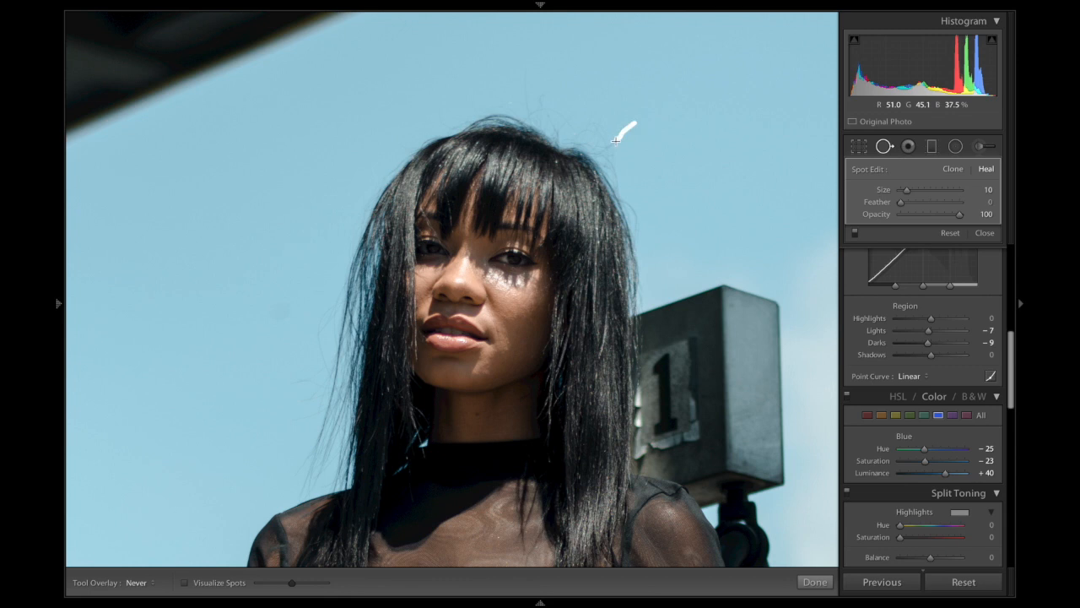
- Smooth the face with the Adjustment Brush, using the soften skin effect at size 5.8 and Feather 43
{"action": "left_click", "coordinate": [979, 146]}
{"action": "left_click", "coordinate": [925, 190]}
{"action": "left_click", "coordinate": [915, 215]}
{"action": "left_click_drag", "start_coordinate": [944, 418], "coordinate": [911, 420]}
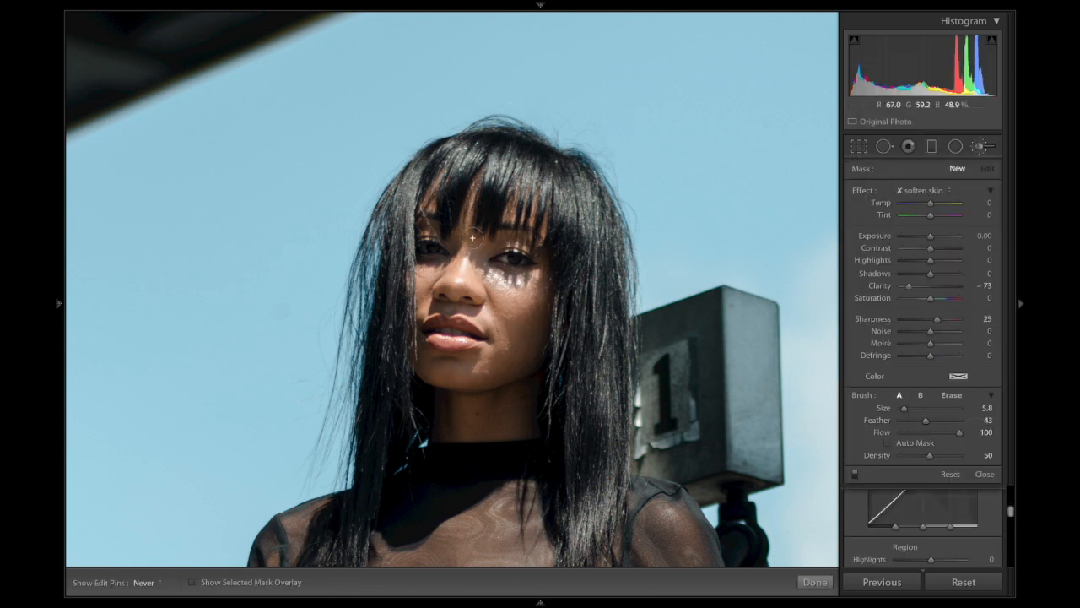
{"action": "key", "text": "k"}
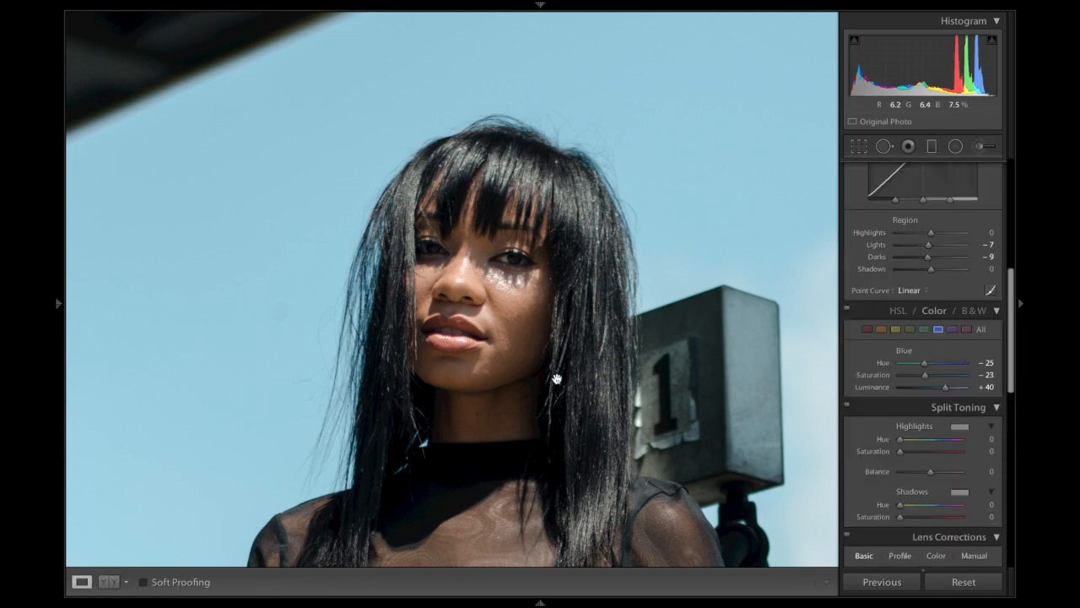
{"action": "left_click", "coordinate": [566, 417]}
- Brighten the area around the head with an oval Radial Filter using the dodge effect at Exposure 0.25
{"action": "left_click", "coordinate": [981, 148]}
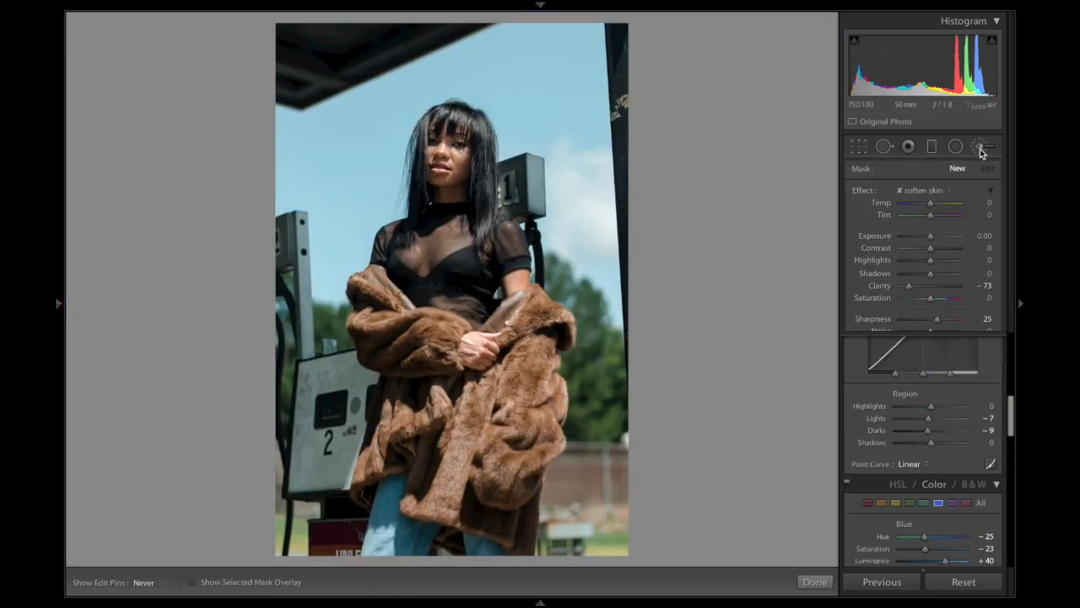
{"action": "left_click", "coordinate": [935, 196]}
{"action": "left_click", "coordinate": [946, 259]}
{"action": "key", "text": "ctrl+z"}
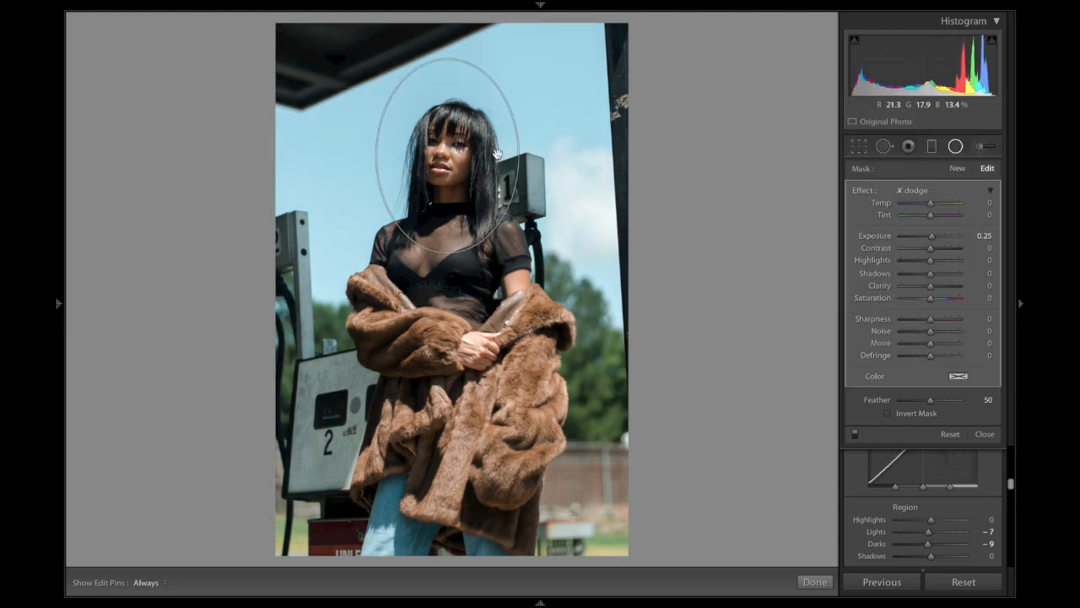
{"action": "left_click", "coordinate": [815, 581]}
{"action": "scroll", "coordinate": [1012, 286], "scroll_direction": "down", "scroll_amount": 5}
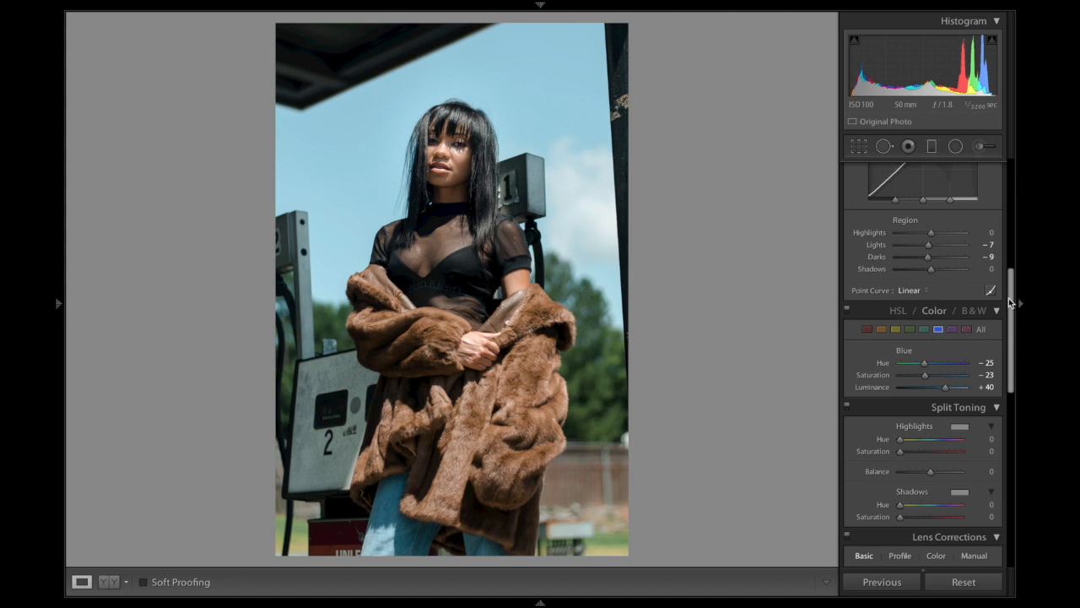
- Switch the tone curve to point editing and add shadow, midtone and highlight points along the Red channel's diagonal
{"action": "left_click_drag", "start_coordinate": [1013, 307], "coordinate": [1014, 254]}
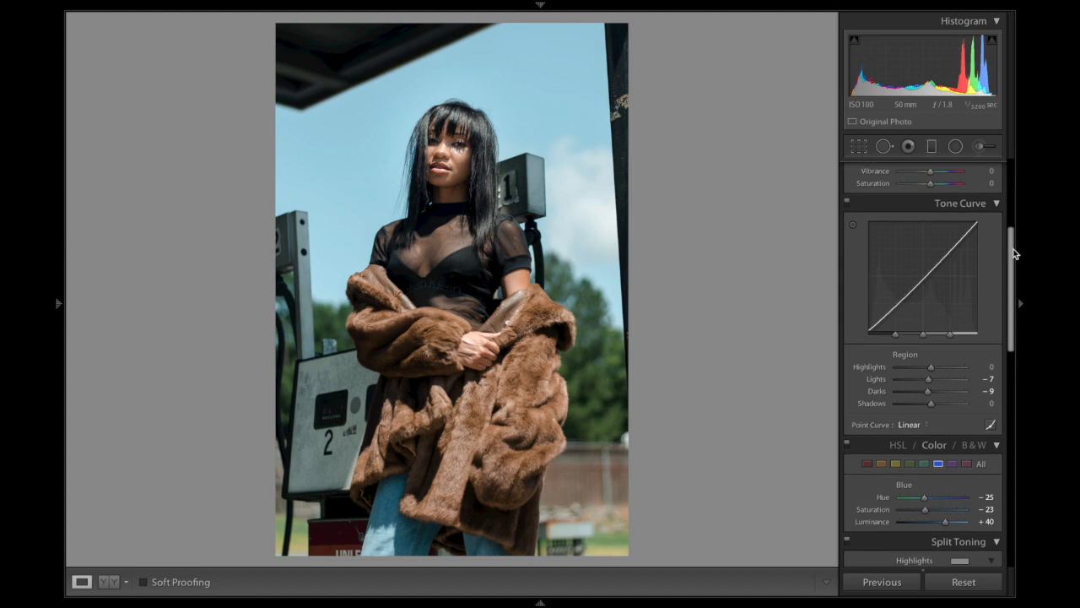
{"action": "left_click", "coordinate": [990, 424]}
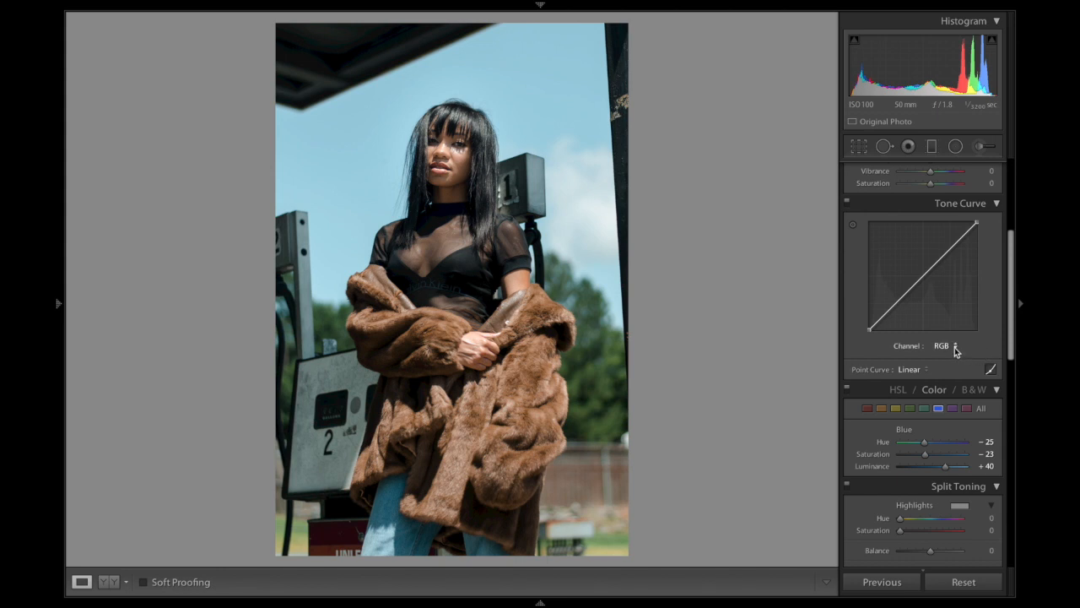
{"action": "left_click", "coordinate": [944, 346]}
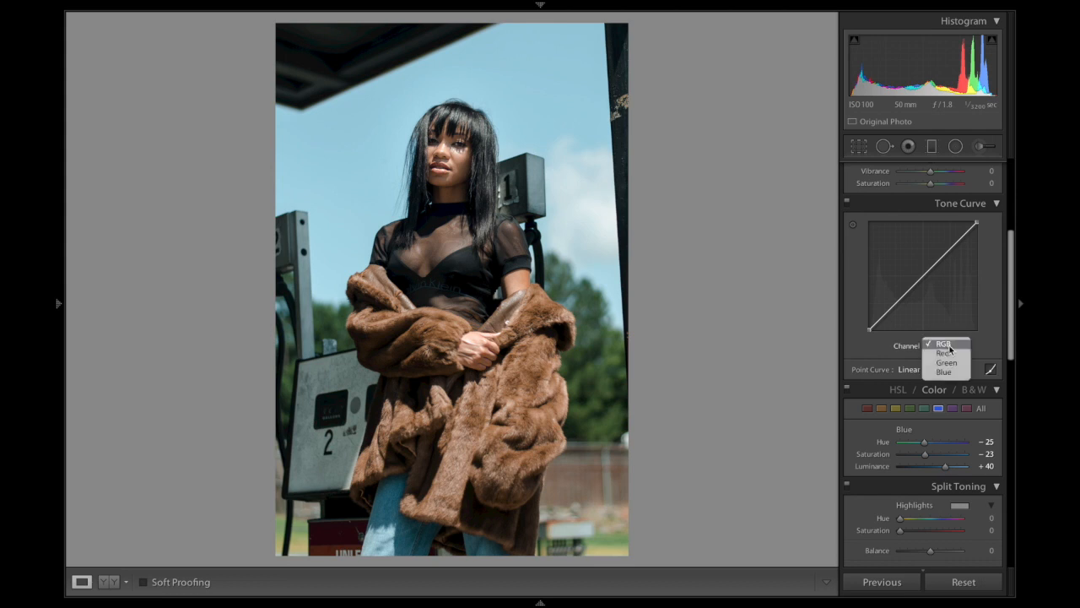
{"action": "left_click", "coordinate": [944, 357]}
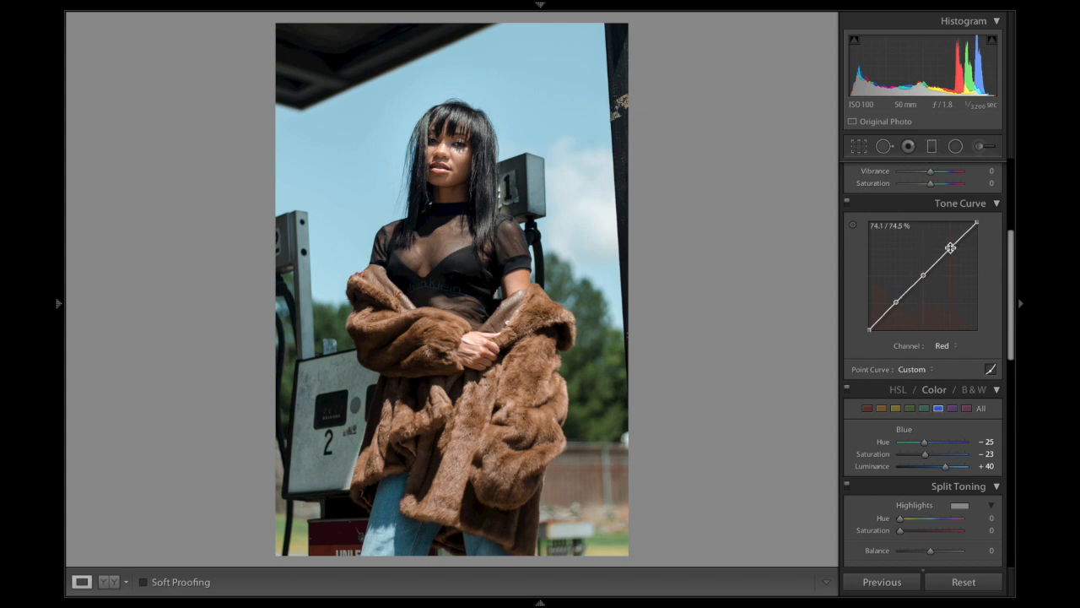
{"action": "left_click", "coordinate": [949, 248]}
- Shape the Green channel's curve with three points, lowering the shadows slightly and lifting the highlights a little
{"action": "left_click", "coordinate": [943, 345]}
{"action": "left_click", "coordinate": [942, 354]}
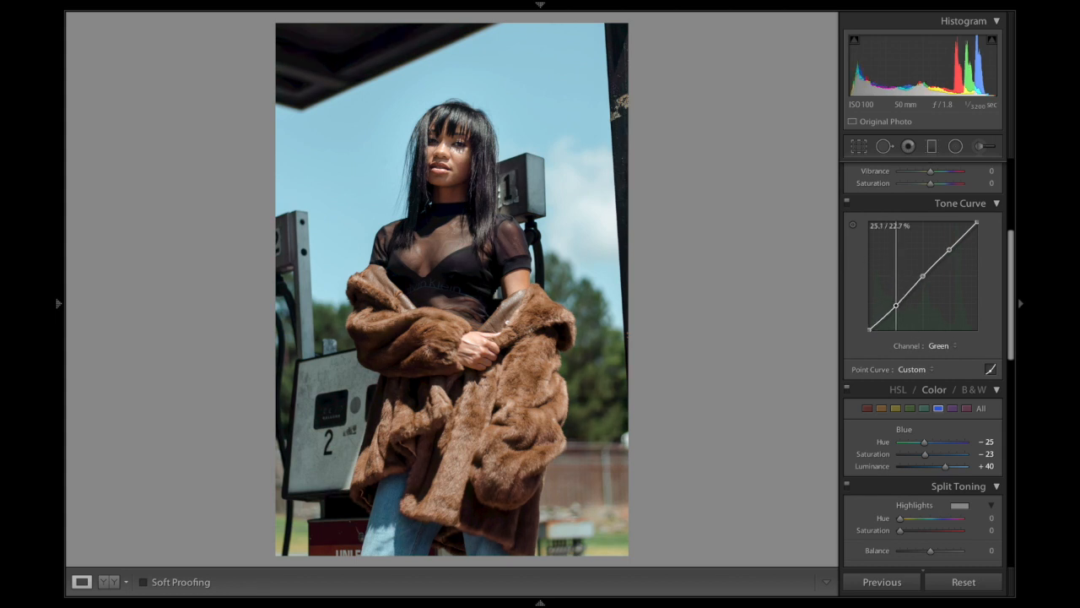
{"action": "left_click", "coordinate": [923, 276]}
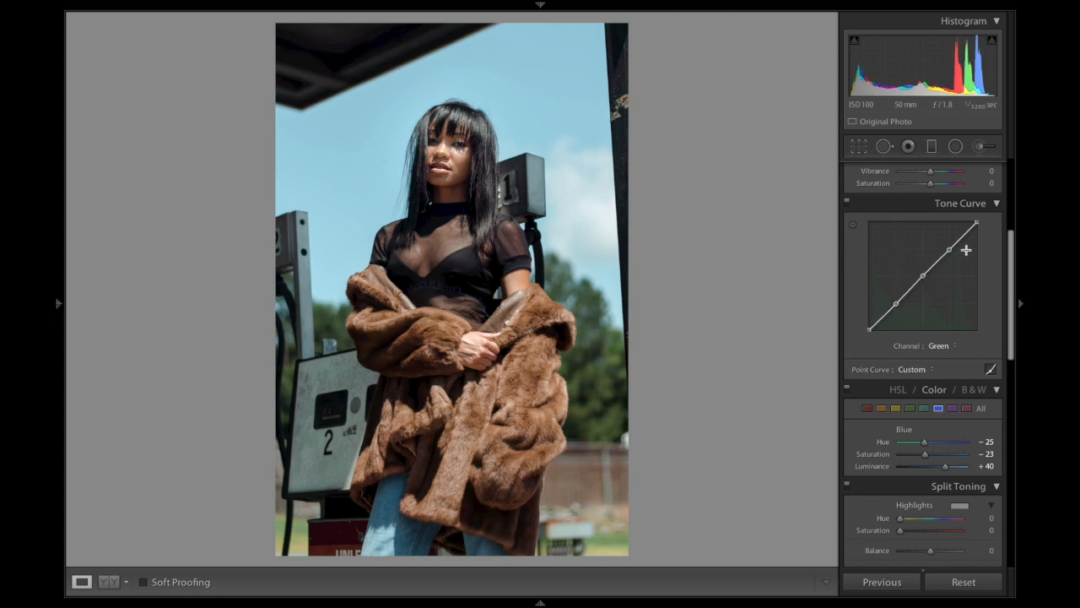
{"action": "left_click_drag", "start_coordinate": [950, 250], "coordinate": [951, 248]}
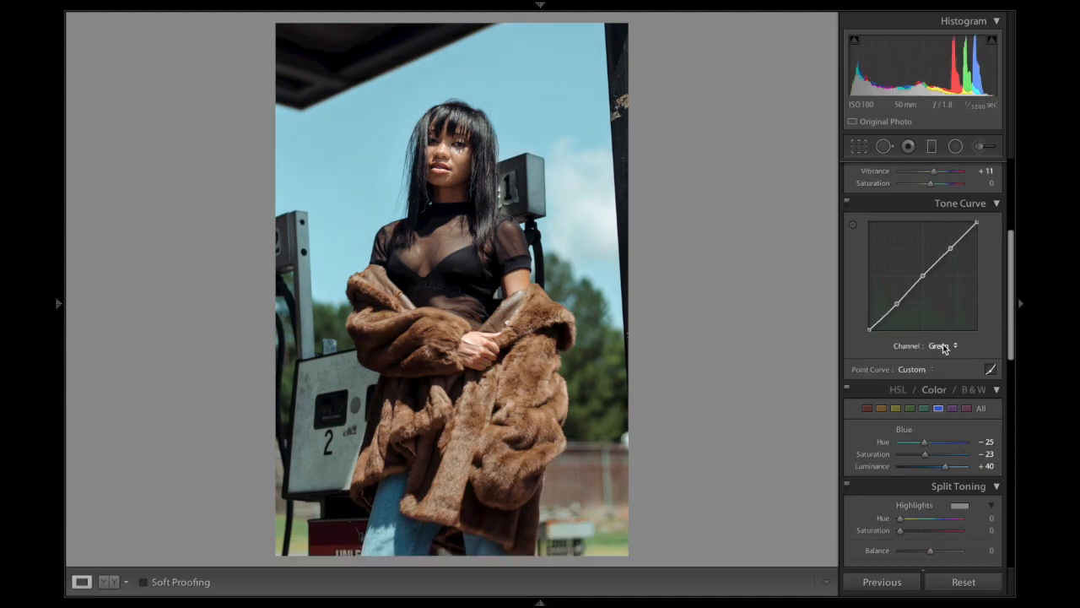
- Place three points on the Blue channel's curve, nudging the midtones and highlights slightly down, and return to the region-based curve
{"action": "left_click", "coordinate": [939, 345]}
{"action": "left_click", "coordinate": [941, 357]}
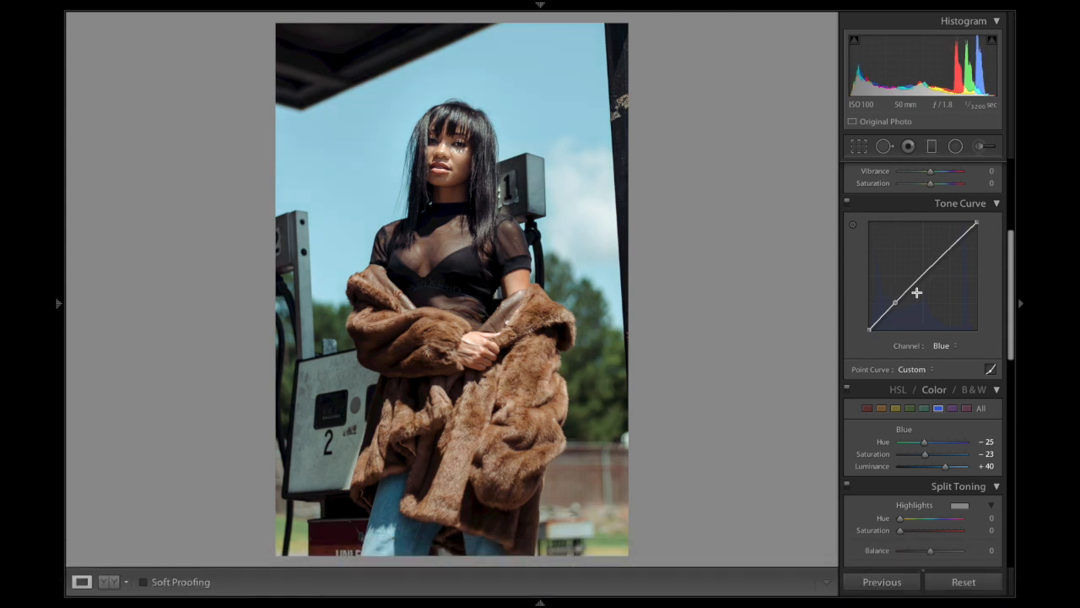
{"action": "left_click", "coordinate": [948, 248]}
{"action": "left_click", "coordinate": [925, 276]}
{"action": "left_click_drag", "start_coordinate": [925, 276], "coordinate": [922, 276]}
{"action": "mouse_move", "coordinate": [567, 575]}
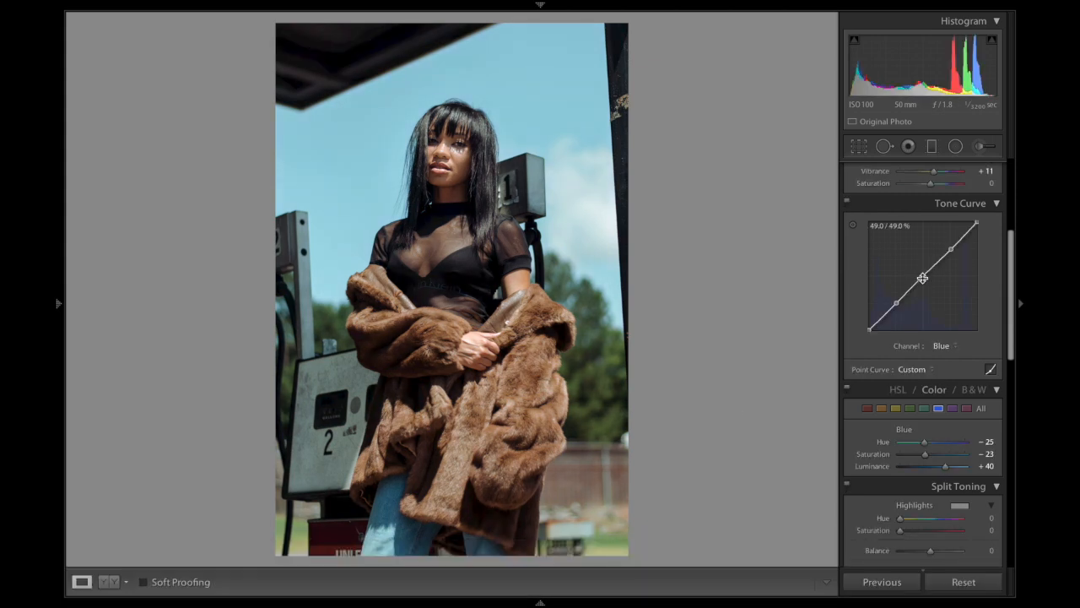
{"action": "left_click_drag", "start_coordinate": [951, 247], "coordinate": [951, 250]}
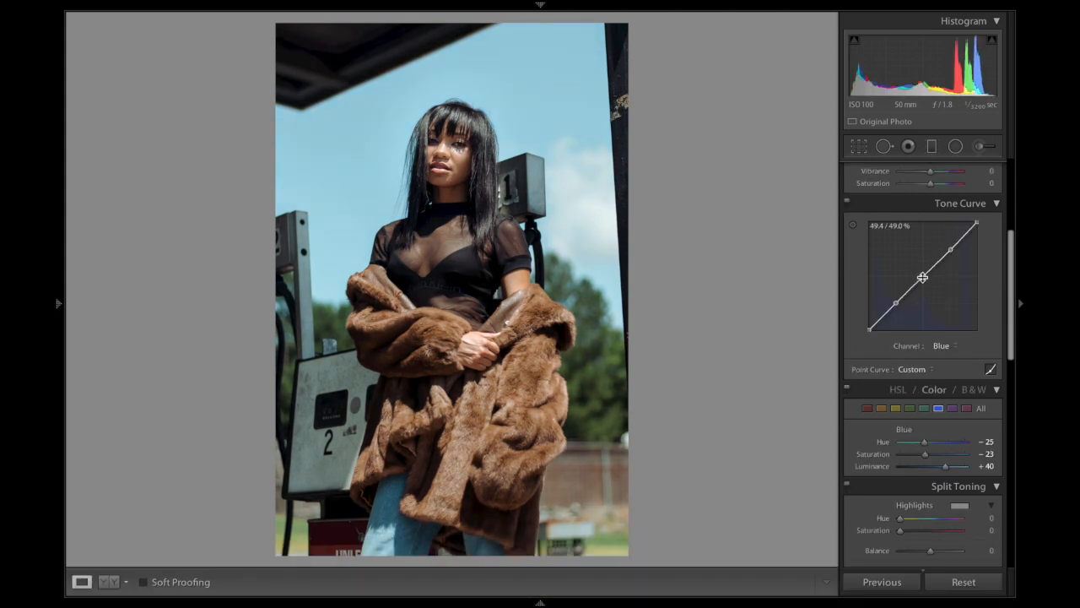
{"action": "left_click", "coordinate": [990, 371]}
- Set the Basic adjustments to Whites -4, Blacks -7 and Vibrance +11
{"action": "left_click_drag", "start_coordinate": [1011, 324], "coordinate": [1024, 249]}
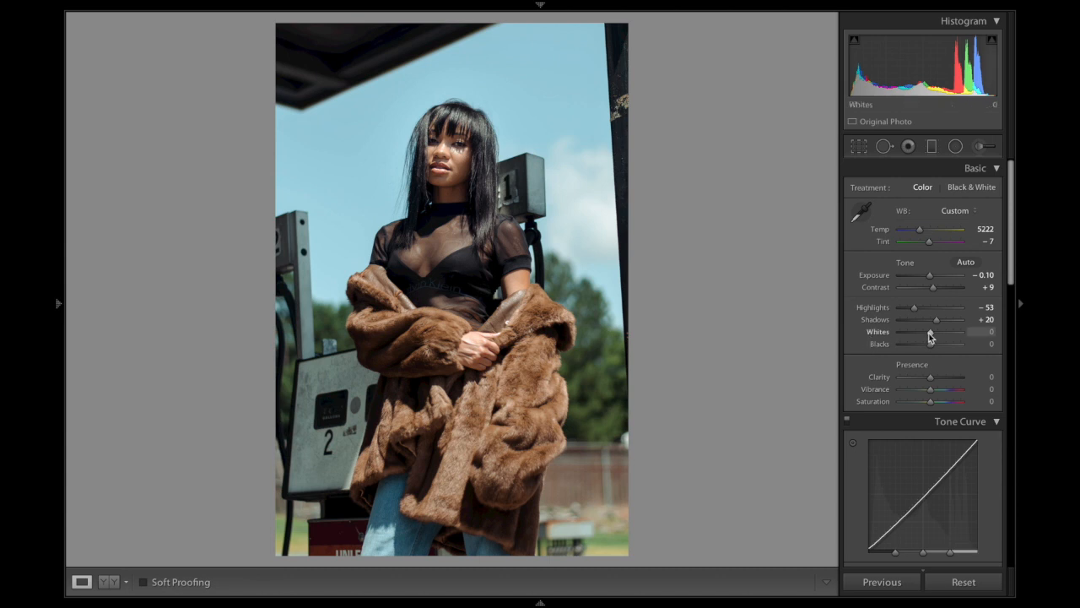
{"action": "left_click_drag", "start_coordinate": [932, 336], "coordinate": [926, 346]}
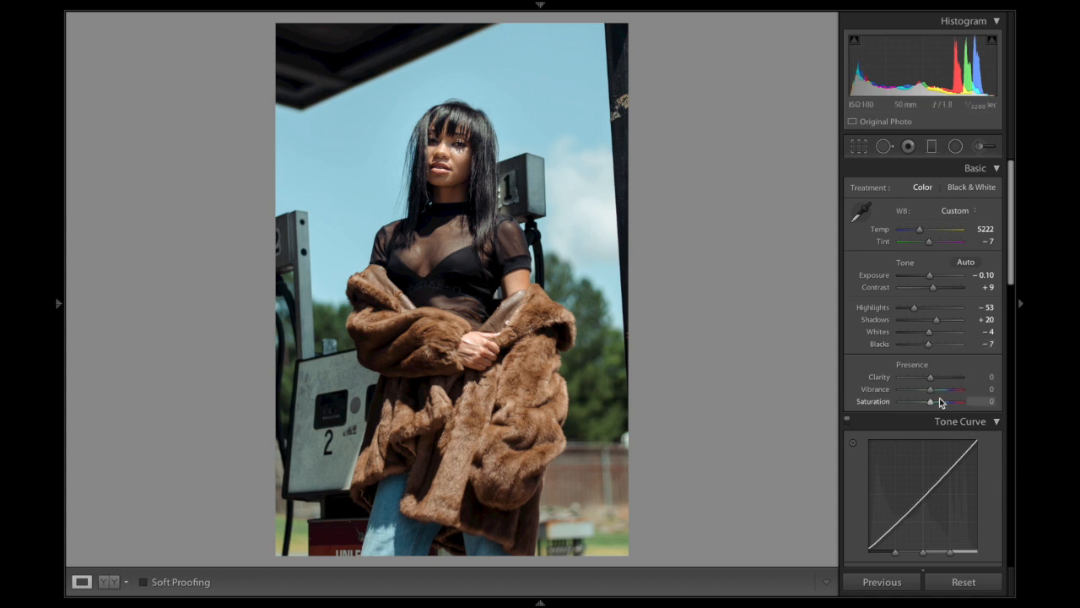
{"action": "left_click_drag", "start_coordinate": [930, 391], "coordinate": [934, 391]}
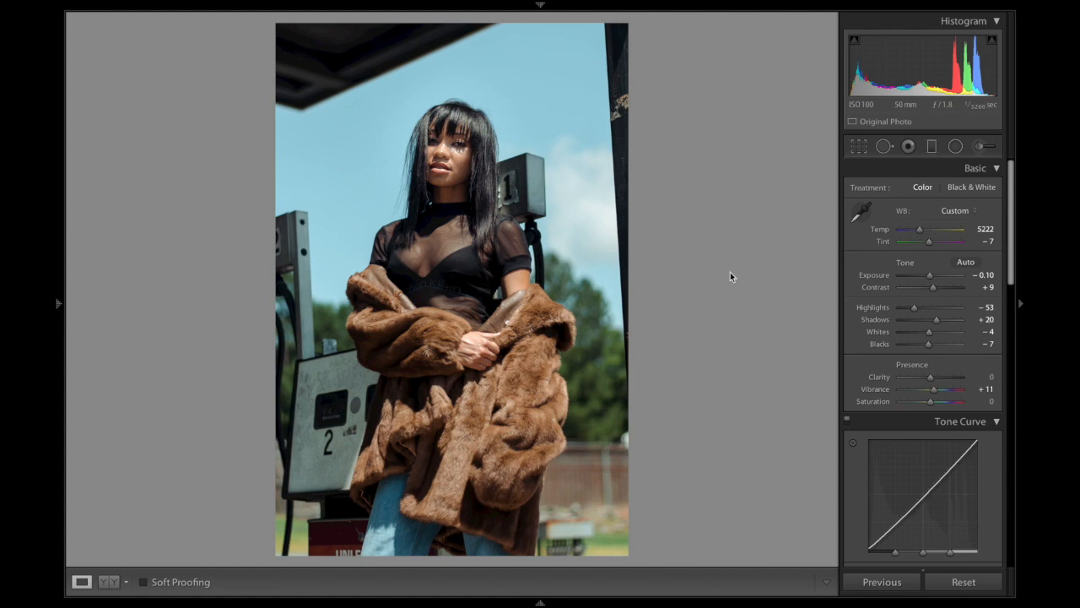
- Switch to Google Chrome and look over the home page of the photography website
{"action": "key", "text": "ctrl+Up"}
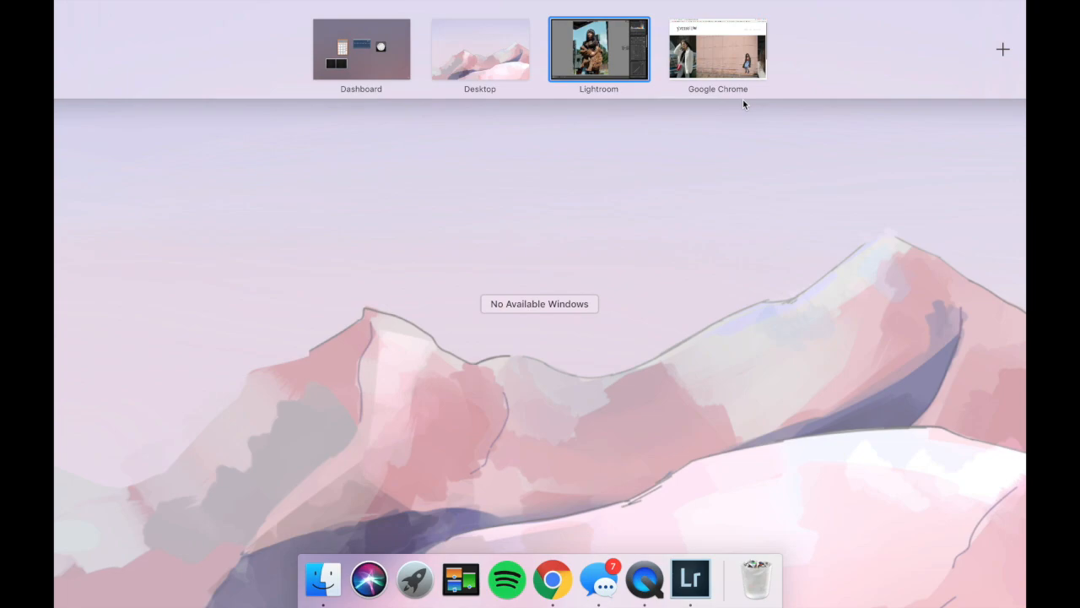
{"action": "left_click", "coordinate": [723, 67]}
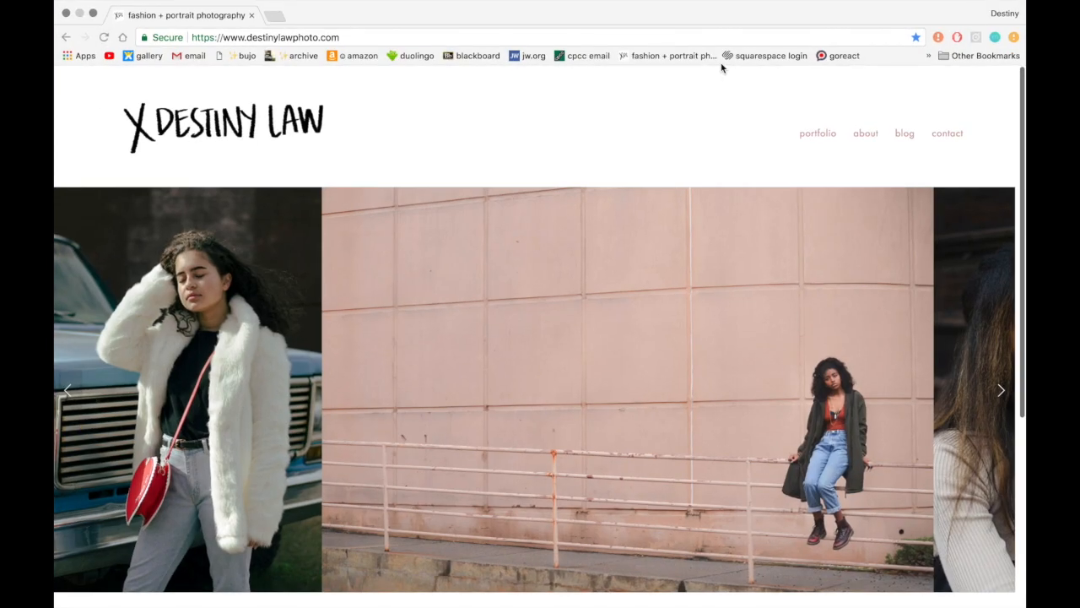
{"action": "scroll", "coordinate": [499, 398], "scroll_direction": "down", "scroll_amount": 2}
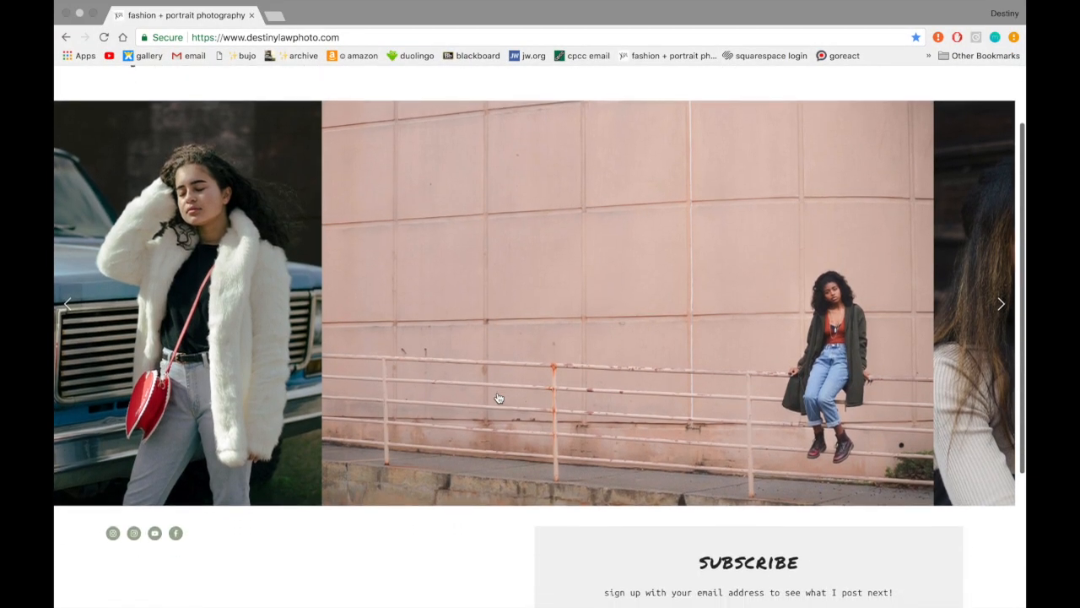
{"action": "scroll", "coordinate": [499, 398], "scroll_direction": "up", "scroll_amount": 2}
- Open the website's blog, look through its newest post, and switch back to Lightroom
{"action": "left_click", "coordinate": [904, 133]}
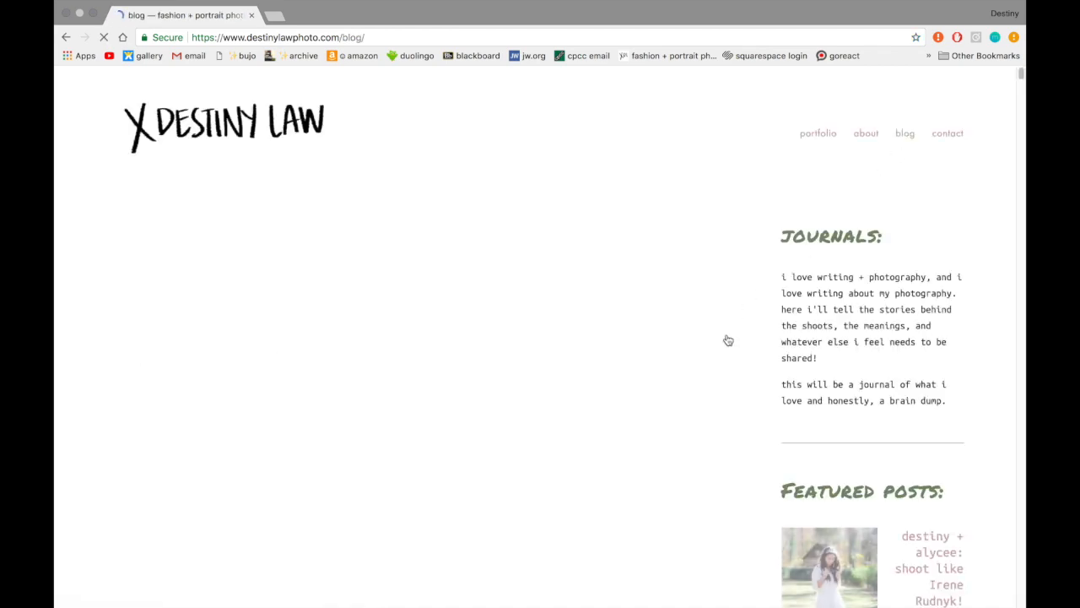
{"action": "scroll", "coordinate": [729, 340], "scroll_direction": "down", "scroll_amount": 1}
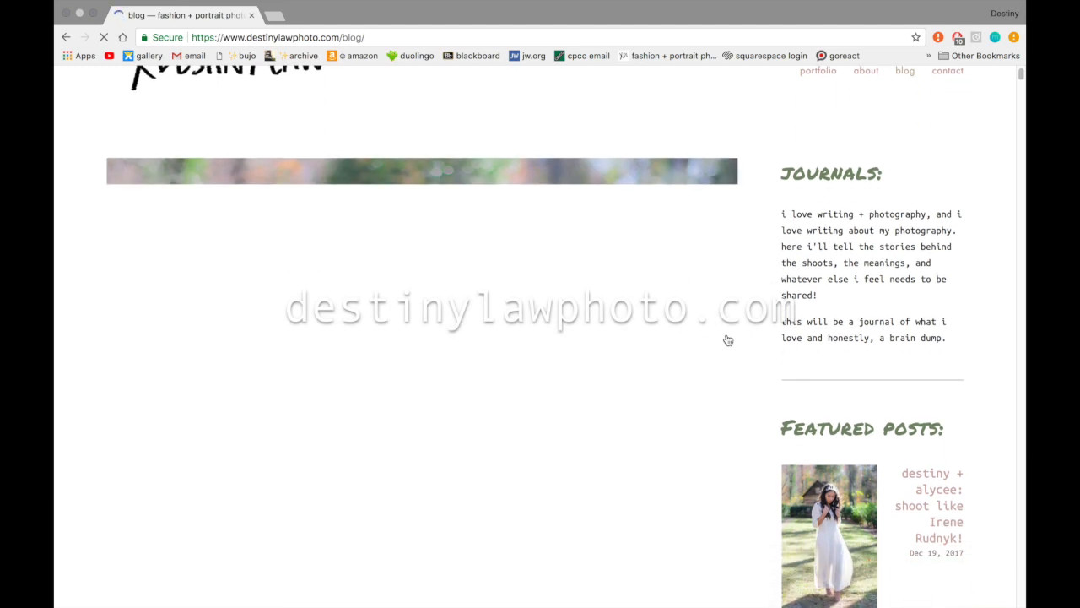
{"action": "scroll", "coordinate": [728, 340], "scroll_direction": "down", "scroll_amount": 1}
{"action": "scroll", "coordinate": [728, 340], "scroll_direction": "down", "scroll_amount": 1}
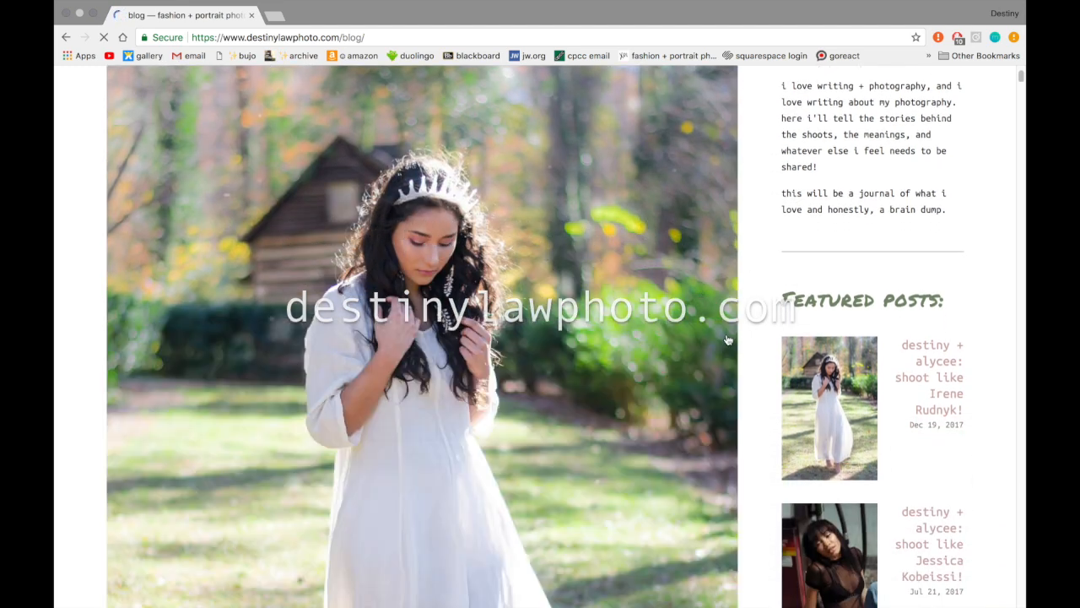
{"action": "scroll", "coordinate": [728, 340], "scroll_direction": "down", "scroll_amount": 2}
{"action": "scroll", "coordinate": [728, 340], "scroll_direction": "down", "scroll_amount": 10}
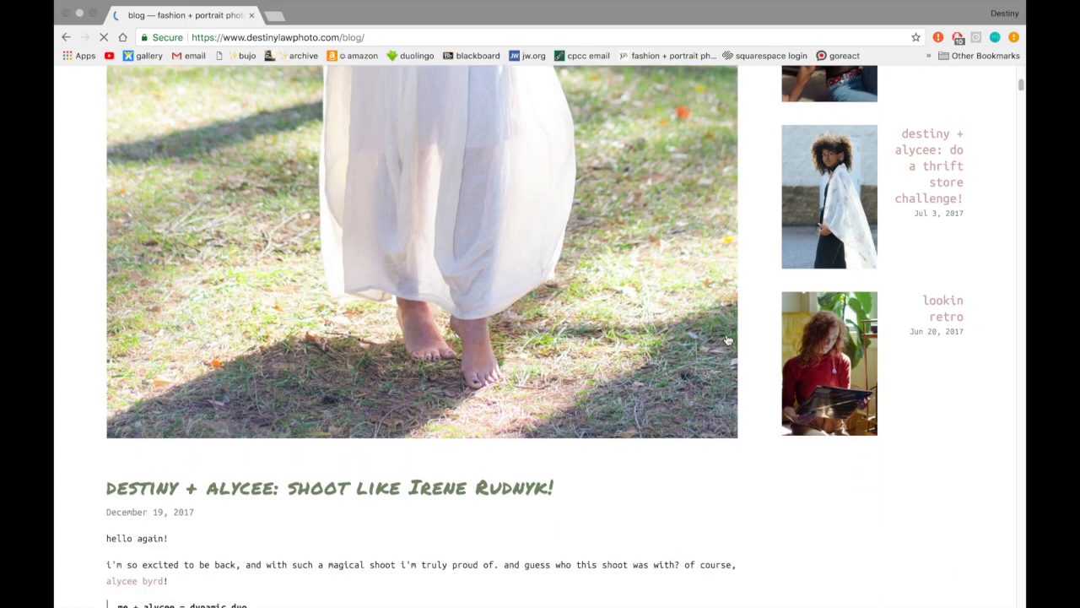
{"action": "scroll", "coordinate": [728, 339], "scroll_direction": "down", "scroll_amount": 2}
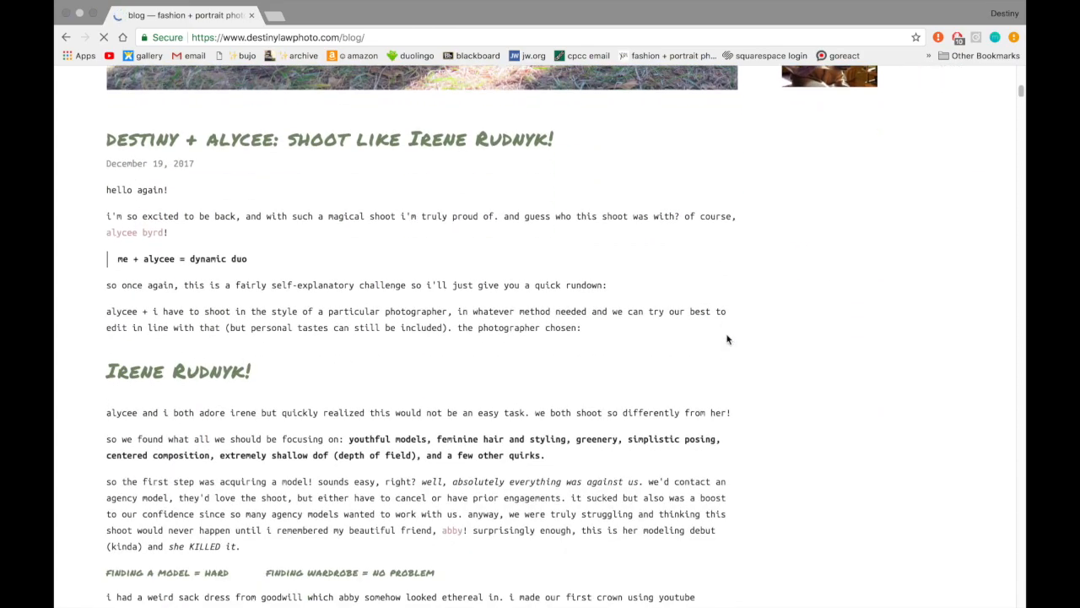
{"action": "scroll", "coordinate": [729, 340], "scroll_direction": "up", "scroll_amount": 15}
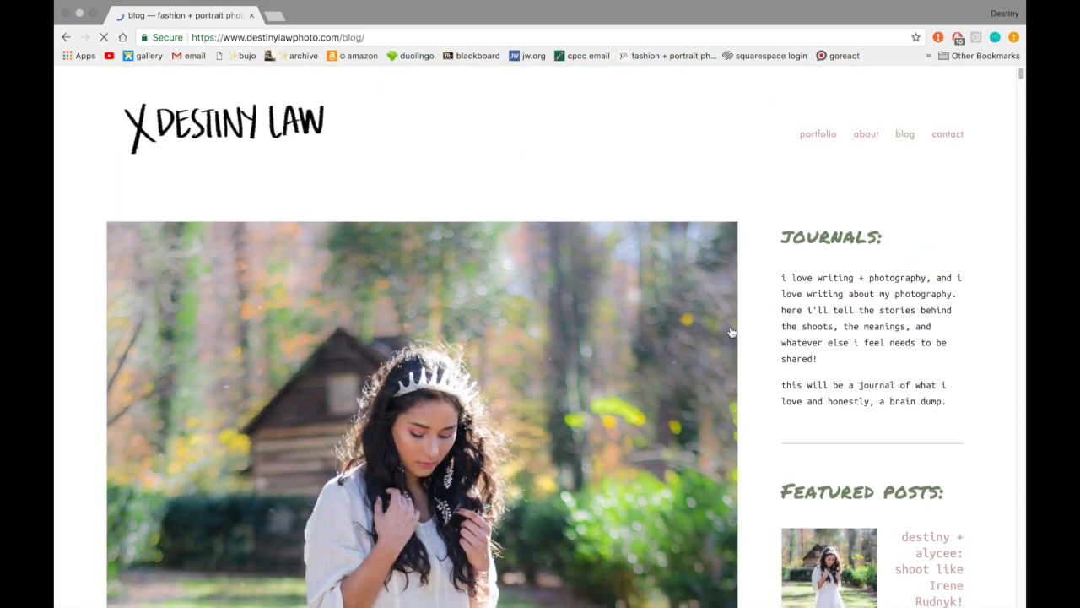
{"action": "key", "text": "ctrl+Up"}
{"action": "left_click", "coordinate": [588, 25]}
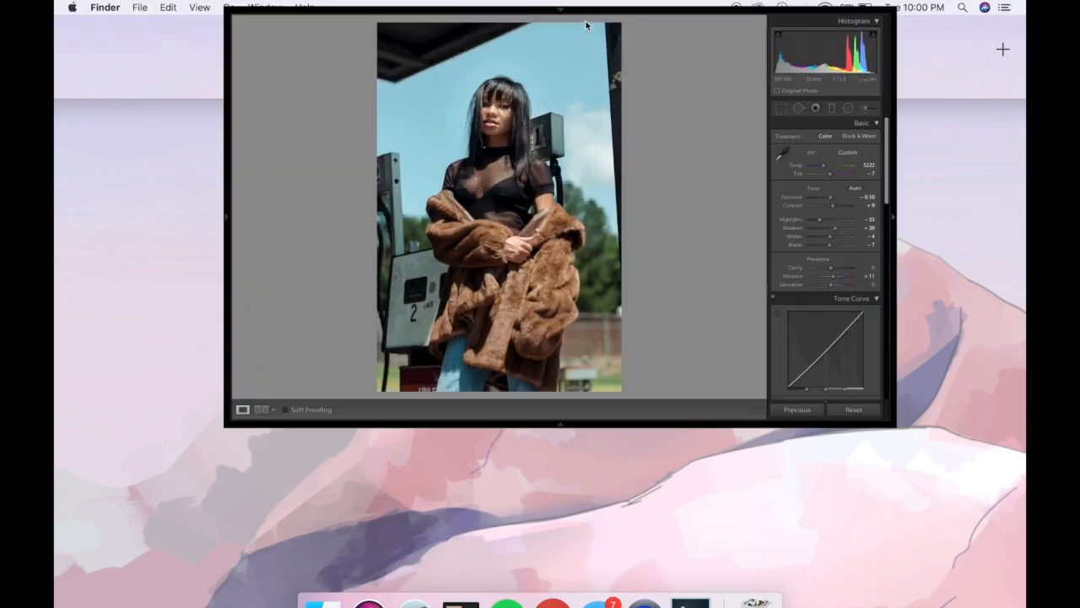